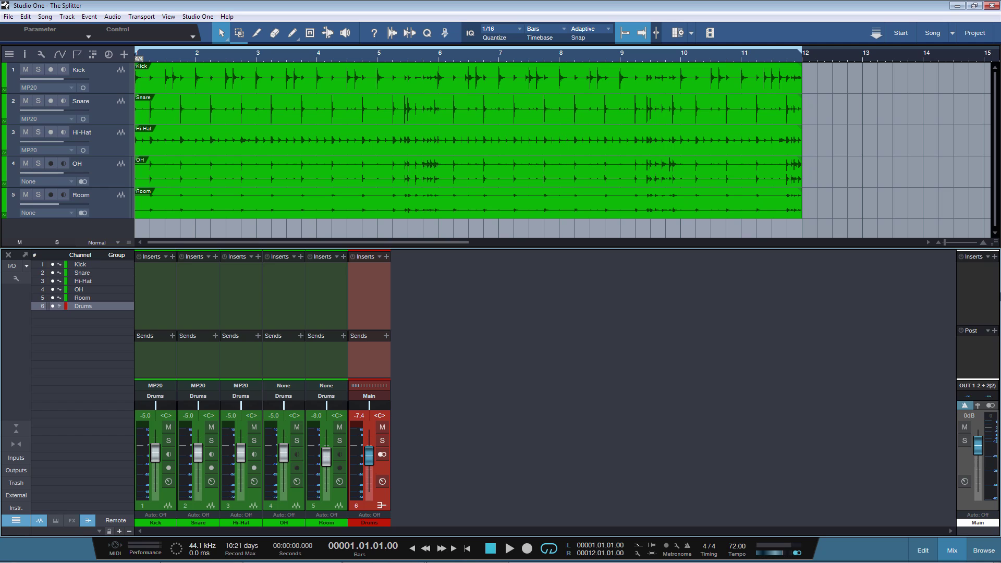
Add a Chorus insert (Depth 75 %, Delay 9.00) to the Drums channel in the routing layout
left_click(384, 481)
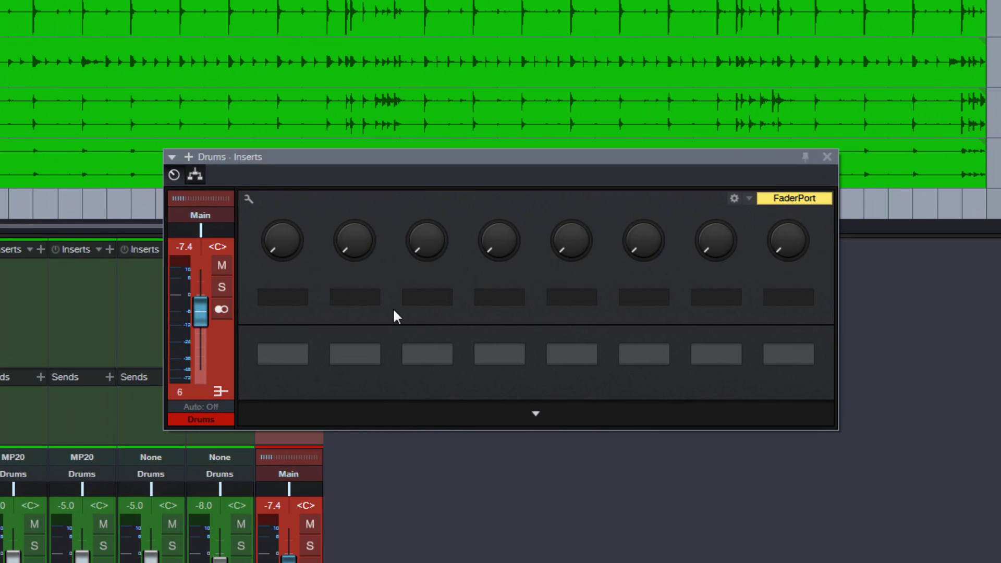
left_click(195, 175)
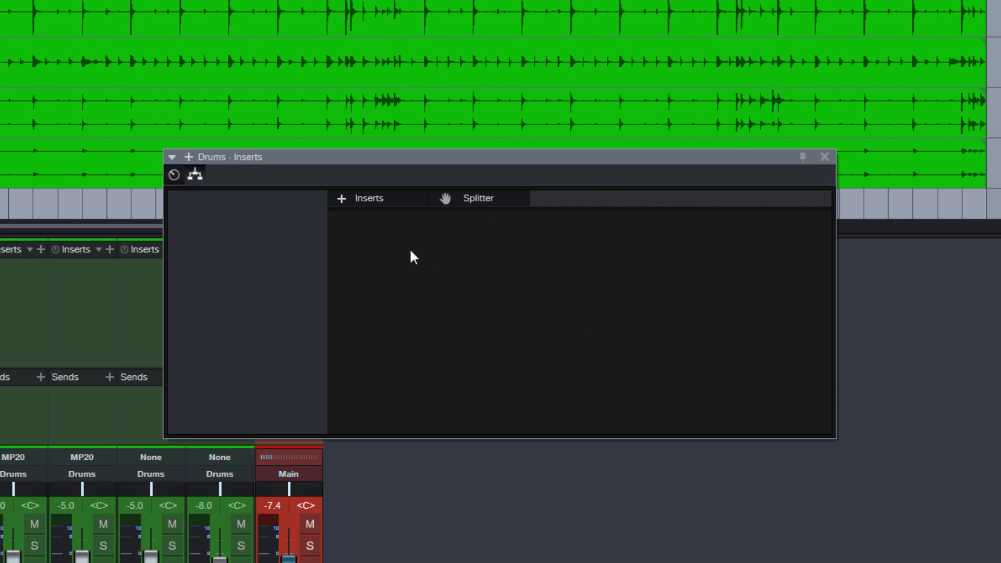
left_click(369, 198)
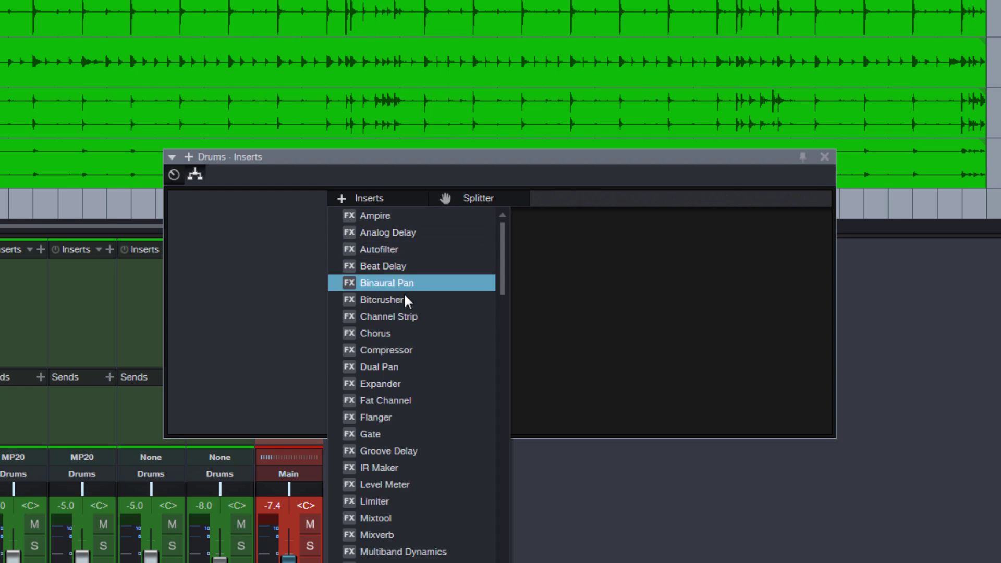
left_click(400, 332)
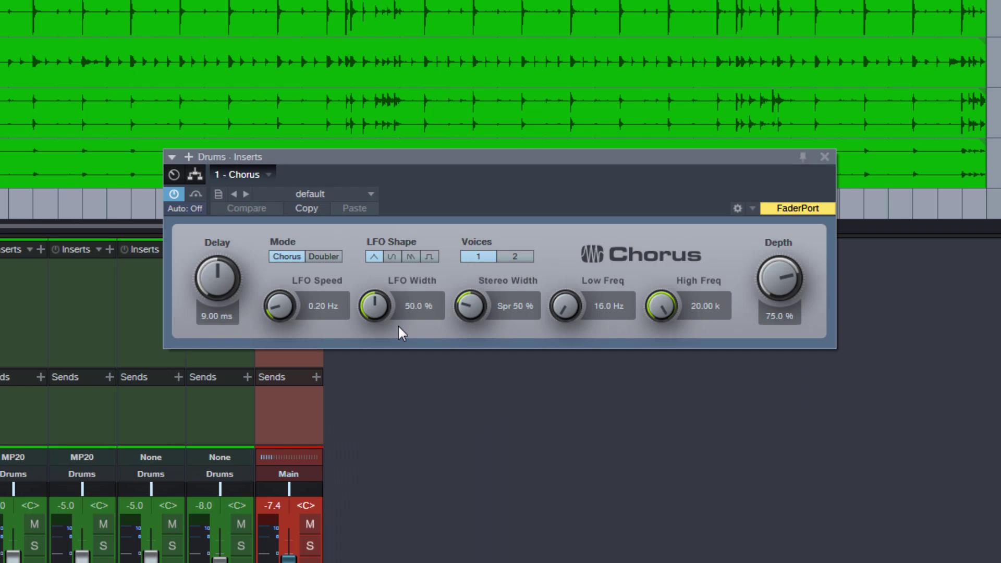
left_click(195, 176)
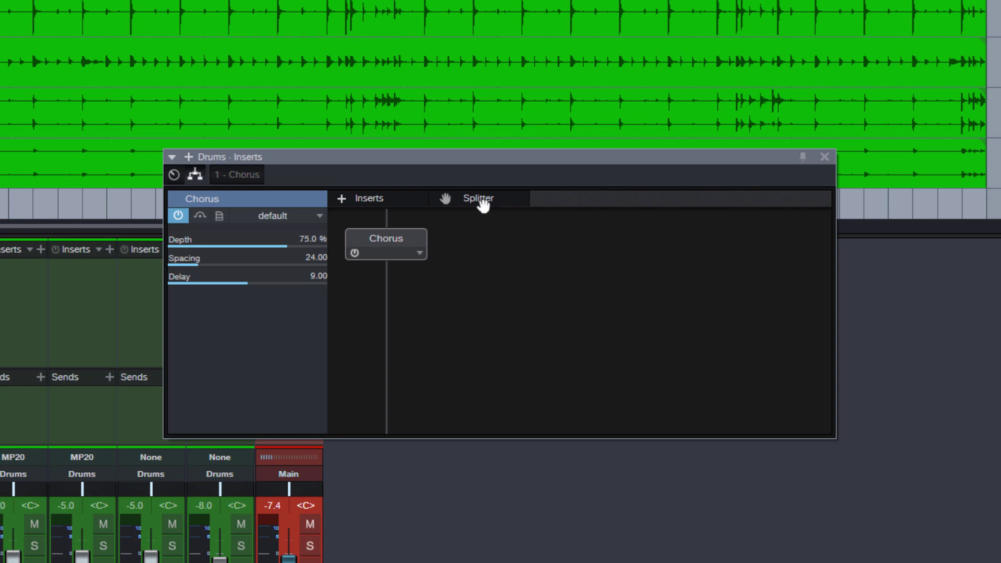
Insert Splitter 1 above Chorus, set it to 5 splits, and enlarge the inserts window
left_click_drag(483, 205, 388, 219)
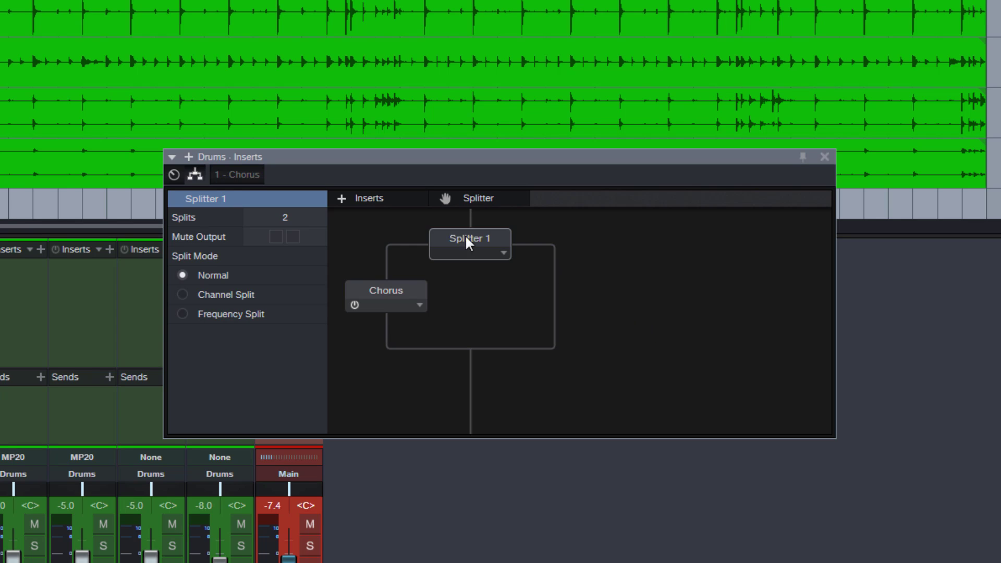
double_click(286, 219)
type("5")
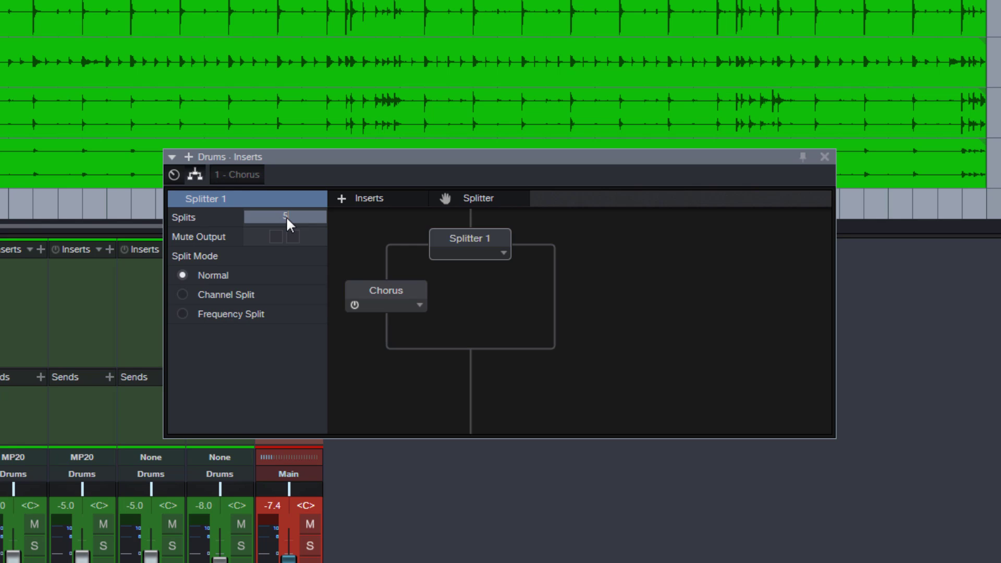
key("Return")
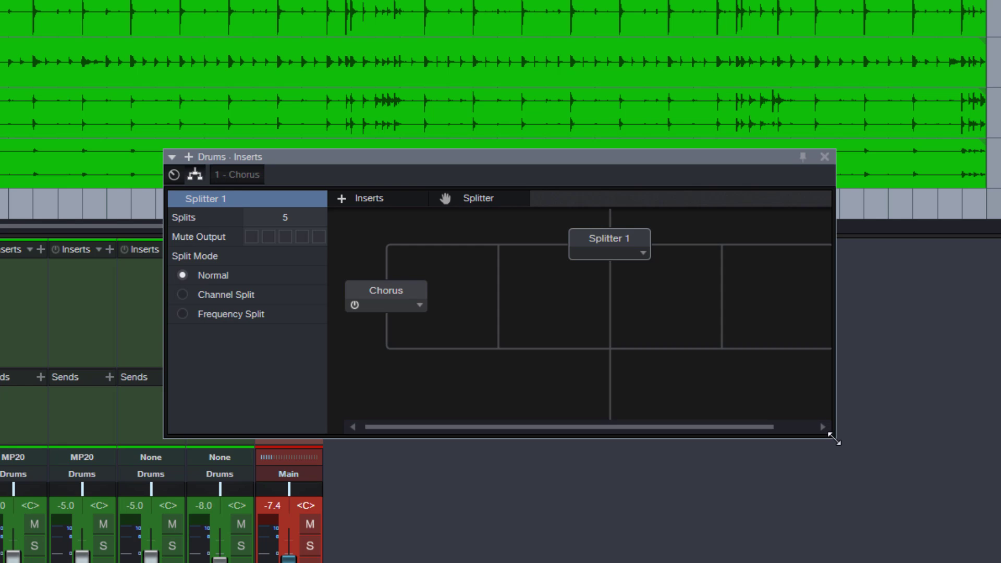
left_click_drag(836, 438, 1000, 515)
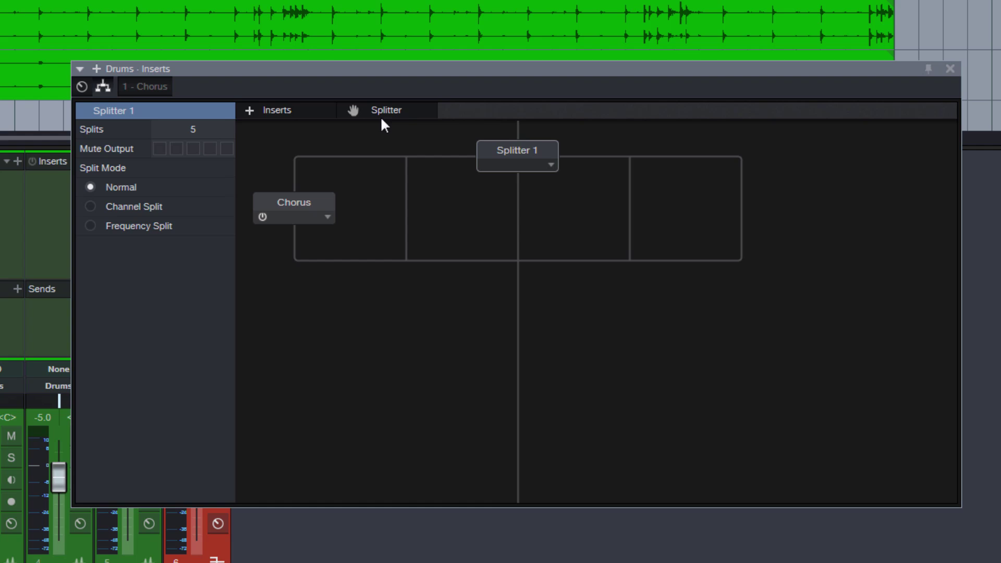
Nest two-split Splitters 2, 3 and 4 on Splitter 1's branches beside Chorus, enlarging the window
left_click_drag(384, 116, 652, 179)
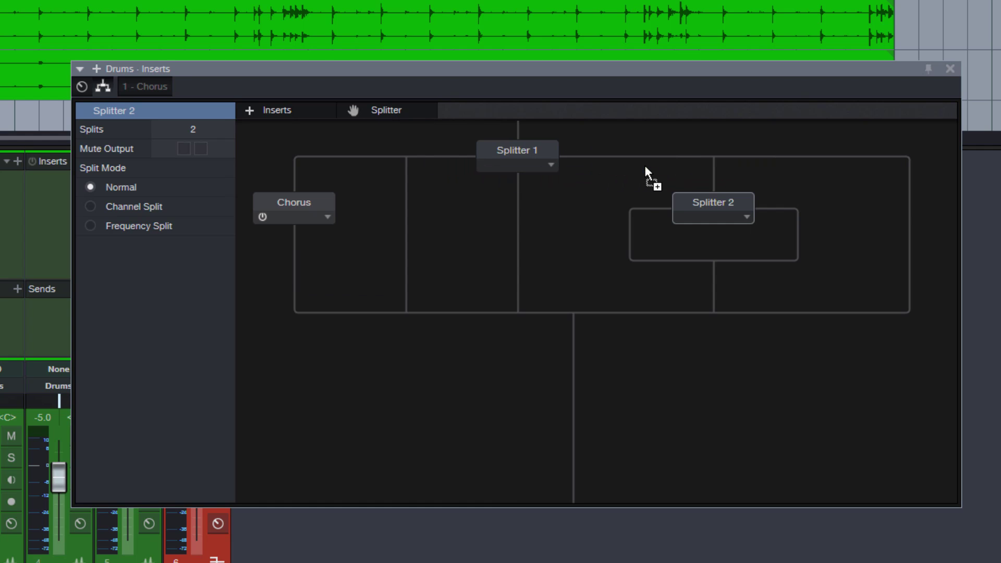
left_click_drag(384, 113, 404, 198)
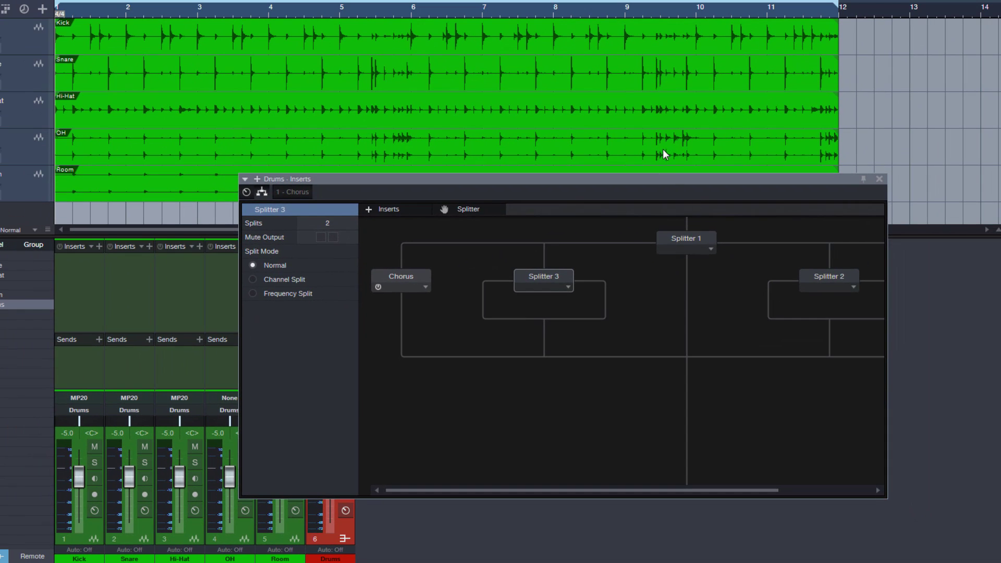
left_click_drag(672, 177, 500, 57)
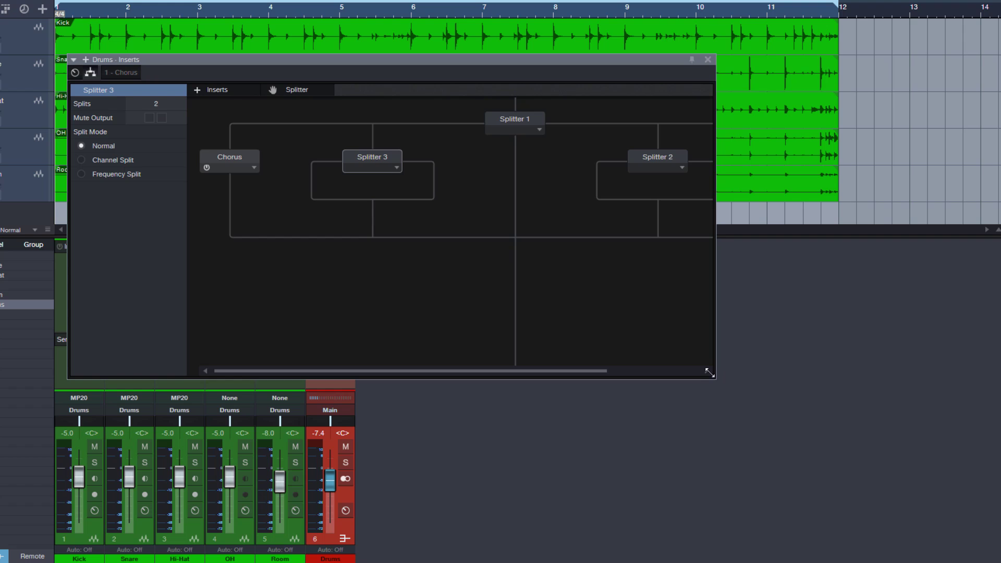
left_click_drag(708, 375, 961, 500)
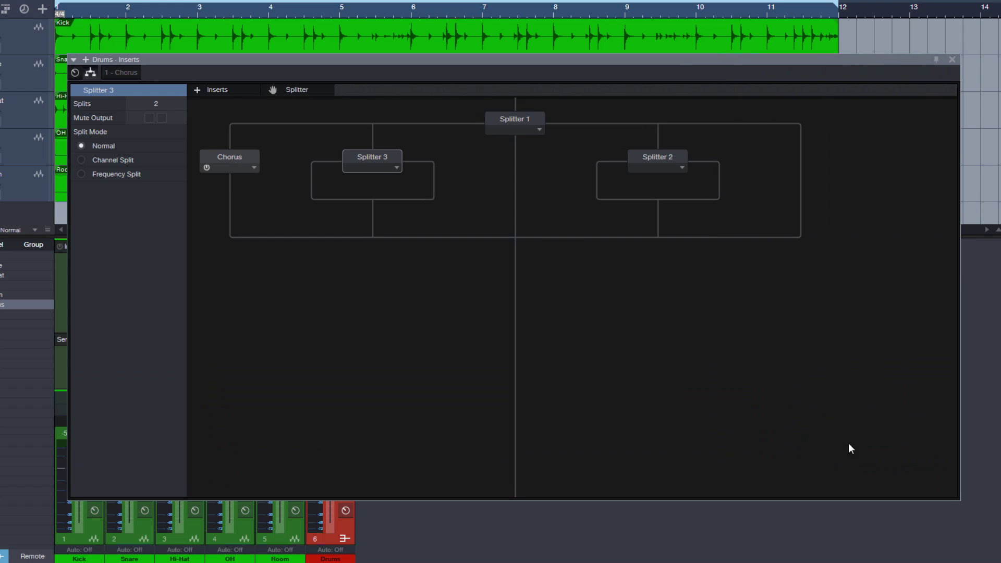
left_click_drag(292, 92, 744, 126)
left_click_drag(292, 91, 509, 195)
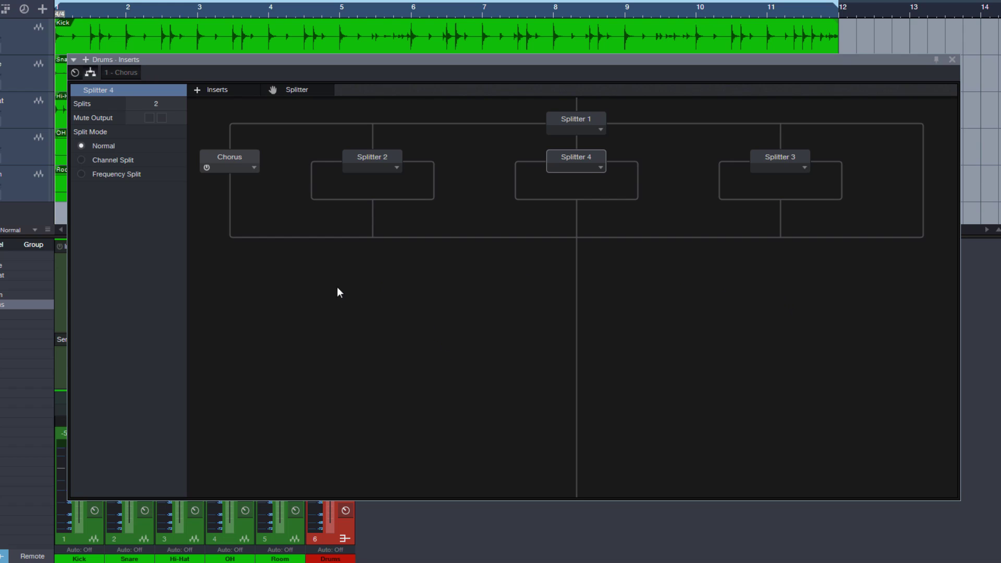
Remove Chorus from the Drums chain, close the Drums - Inserts window, and briefly play the drums
left_click(254, 167)
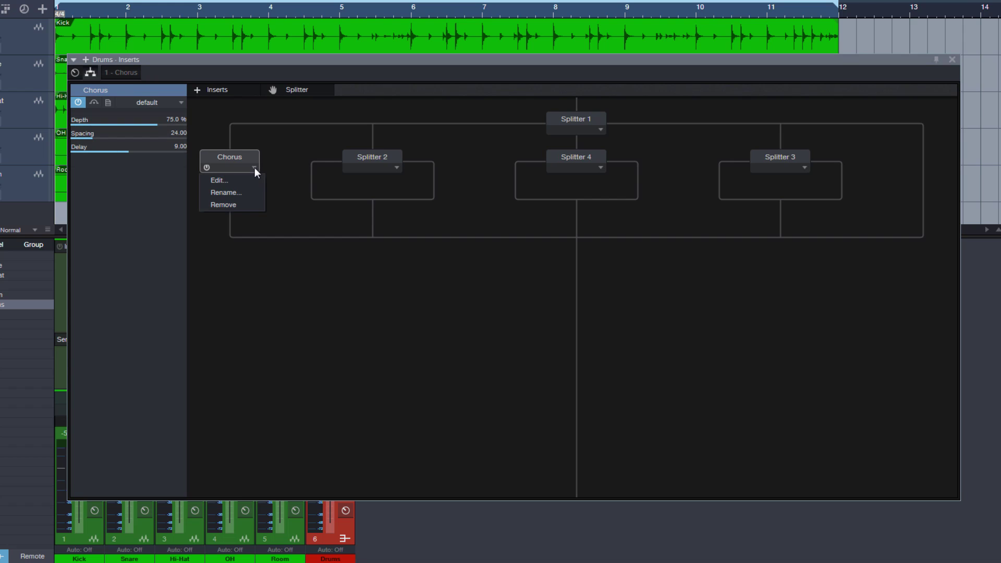
left_click(241, 203)
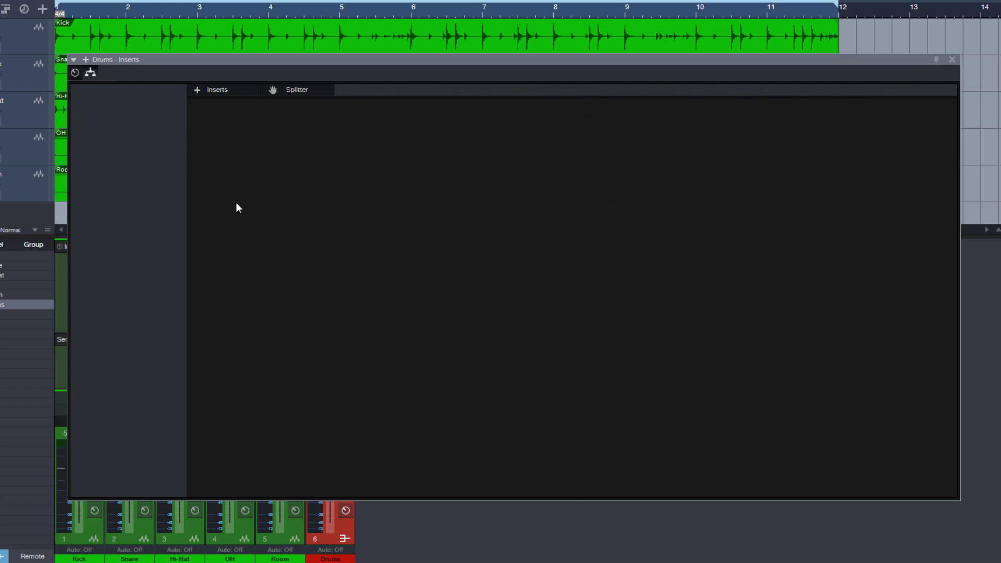
left_click(951, 60)
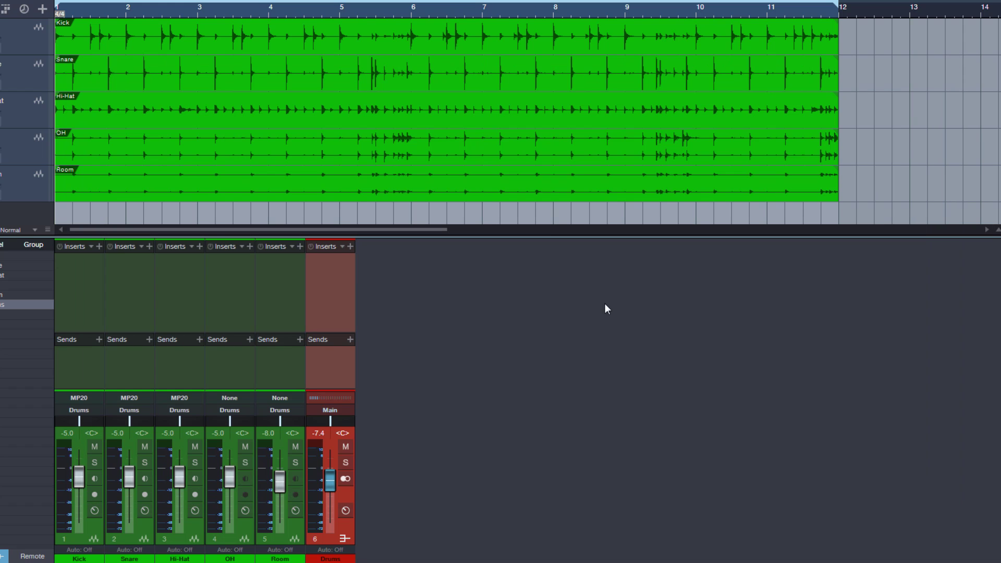
key("space")
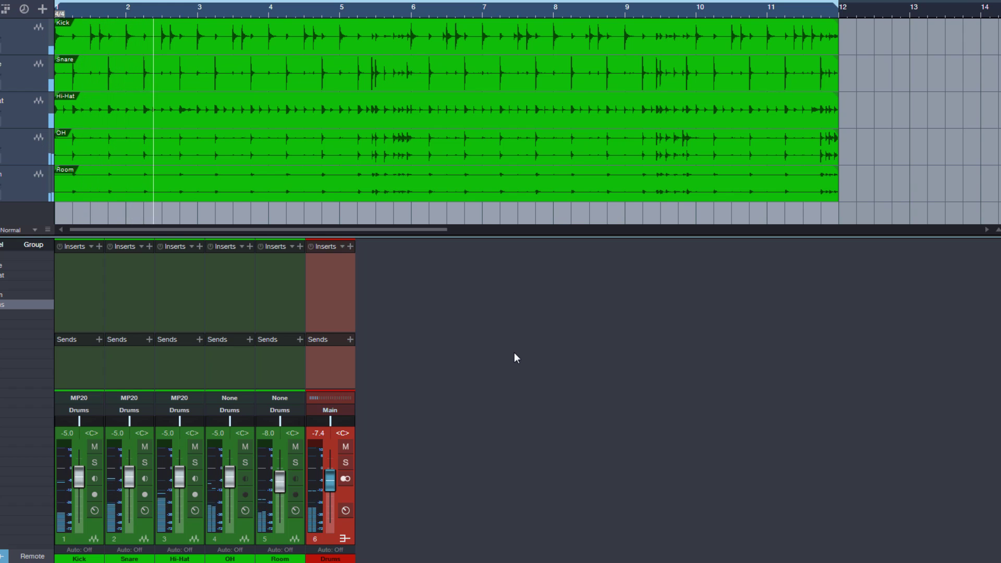
key("space")
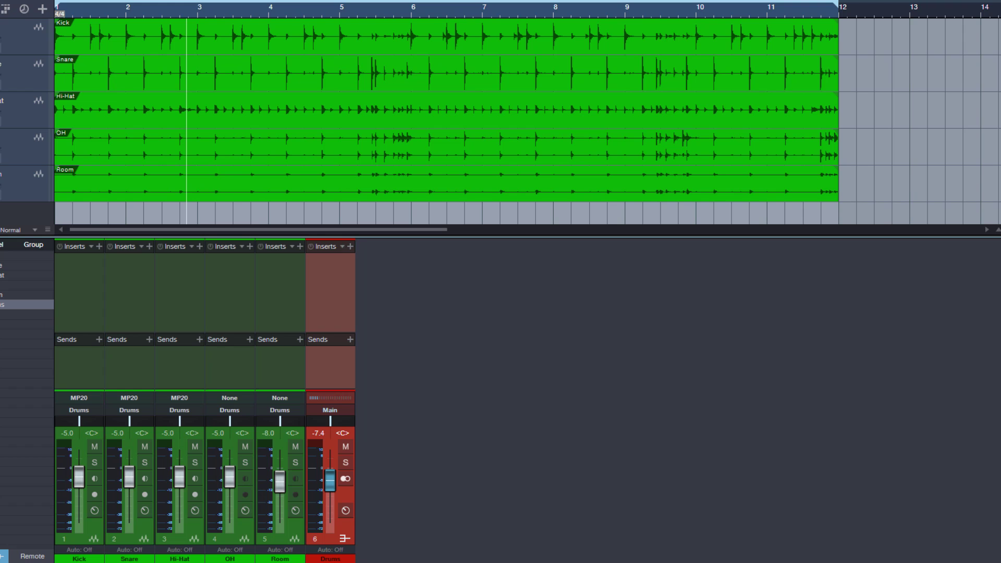
Add T-RackS CS Black 76 to the Drums inserts: output -20.4 dB, attack 6.3, release 6.7, ratio 20
key("F5")
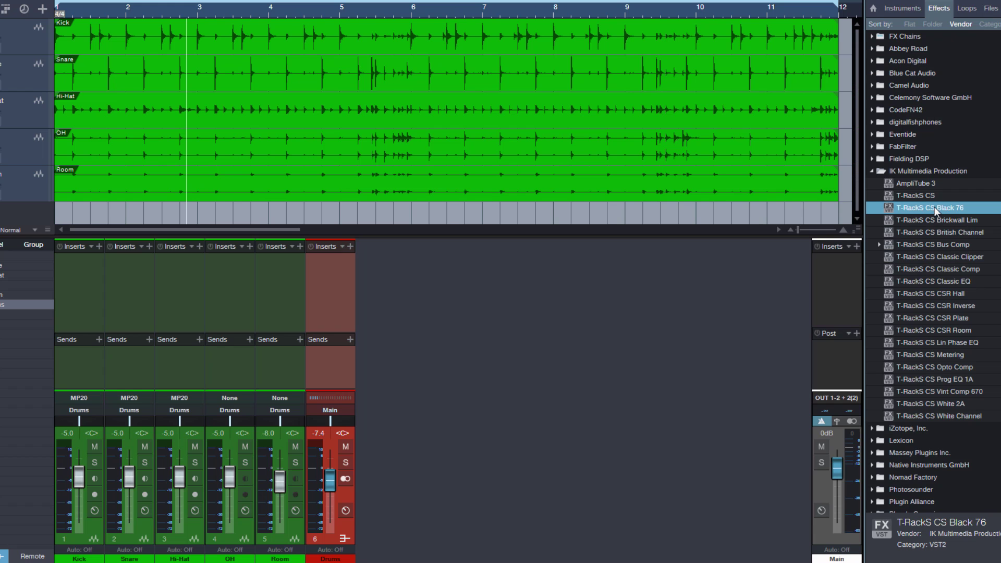
left_click_drag(934, 207, 336, 280)
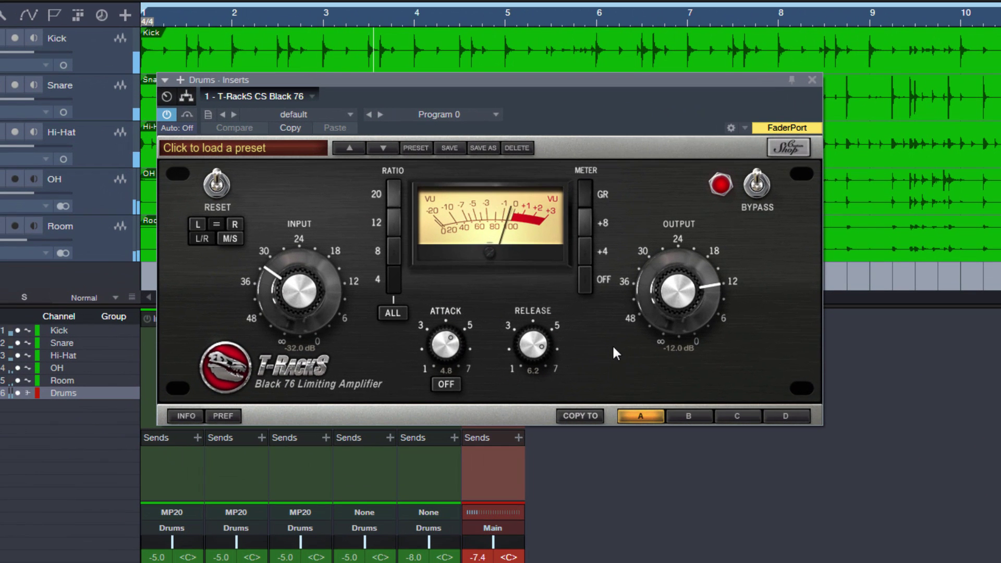
left_click_drag(671, 305, 669, 326)
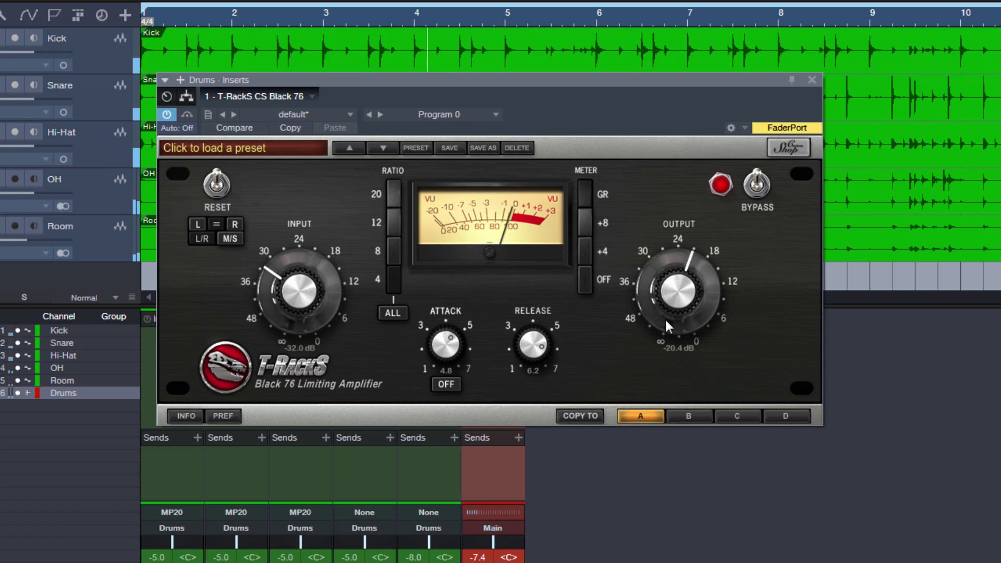
left_click_drag(440, 353, 442, 307)
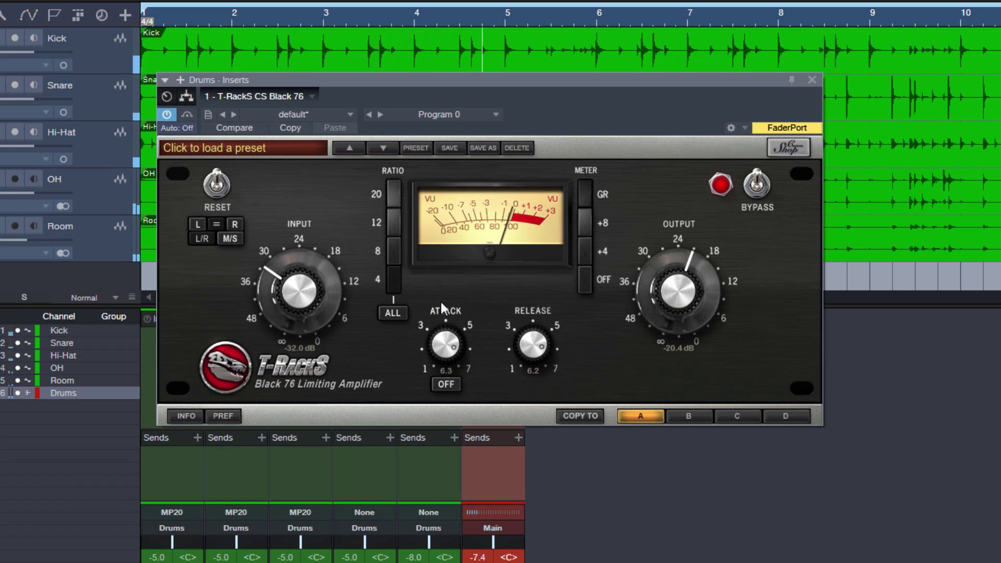
left_click_drag(535, 348, 534, 335)
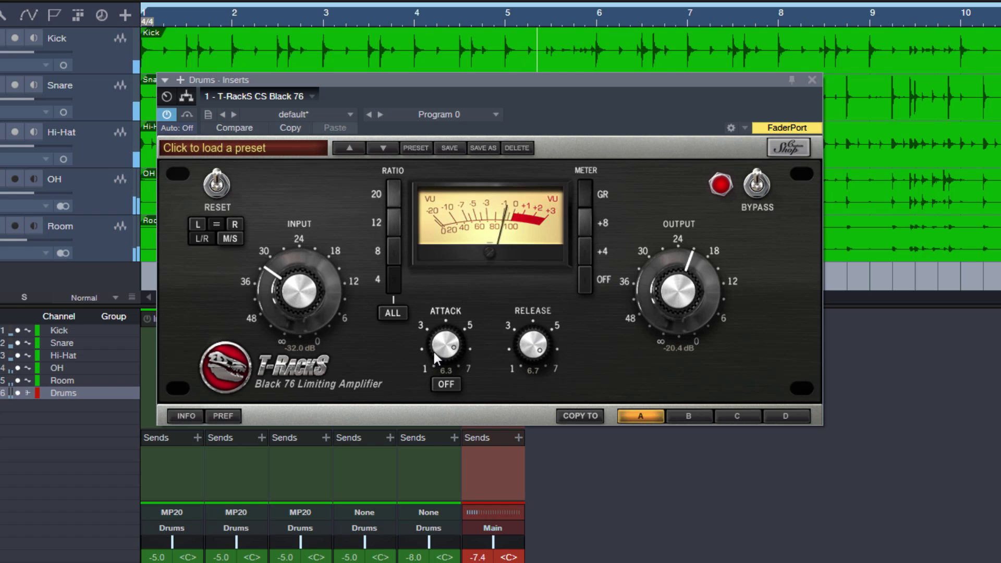
left_click(394, 196)
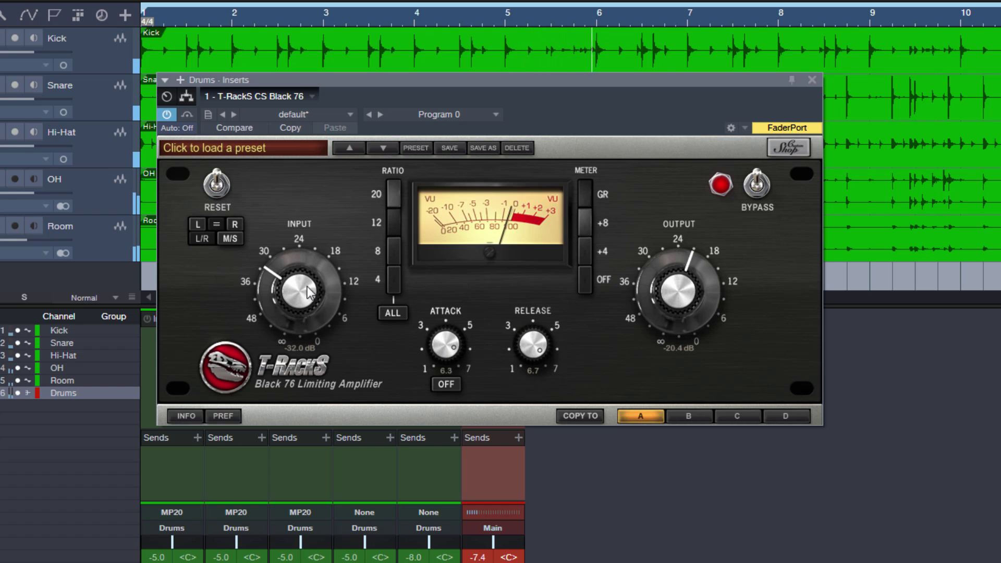
Raise the Black 76 input to -8.0 dB, toggling Bypass to compare with the dry drums
left_click_drag(308, 292, 300, 245)
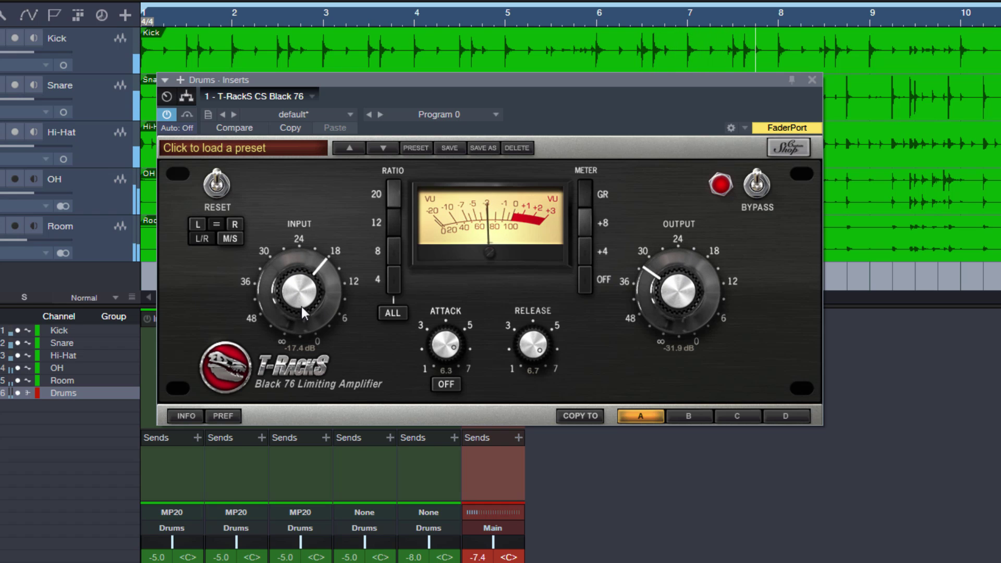
left_click_drag(305, 313, 305, 293)
left_click_drag(679, 295, 697, 299)
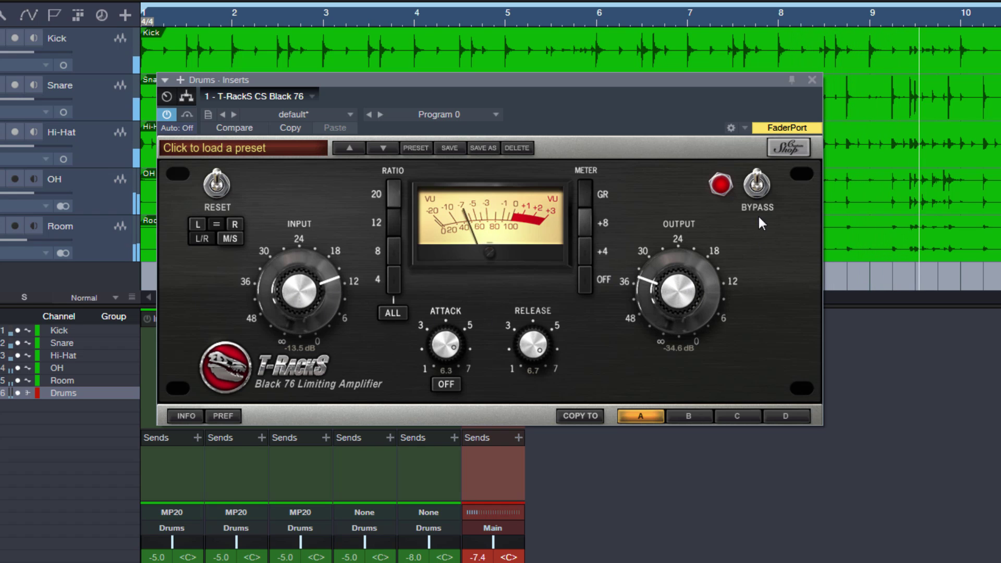
left_click(755, 188)
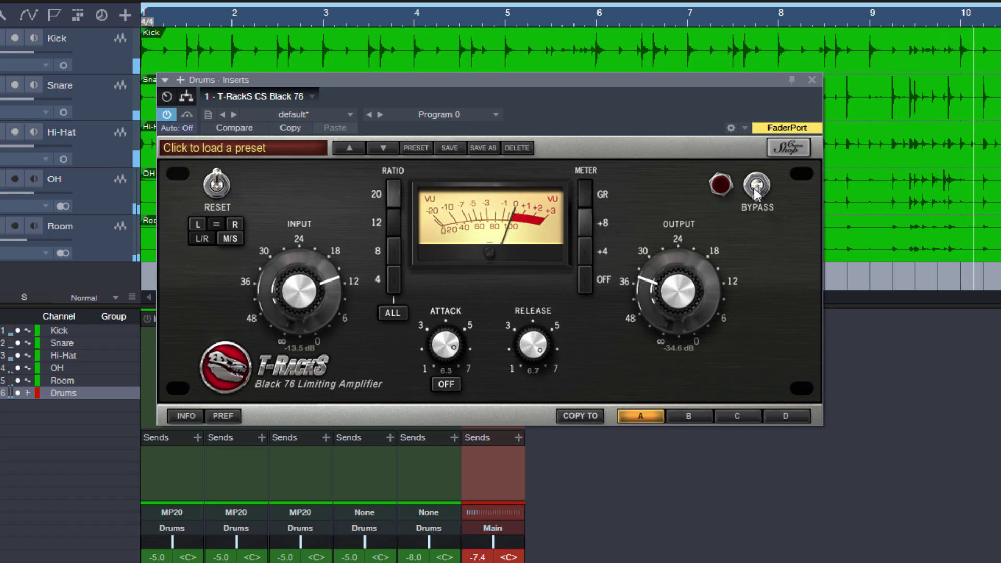
left_click(756, 188)
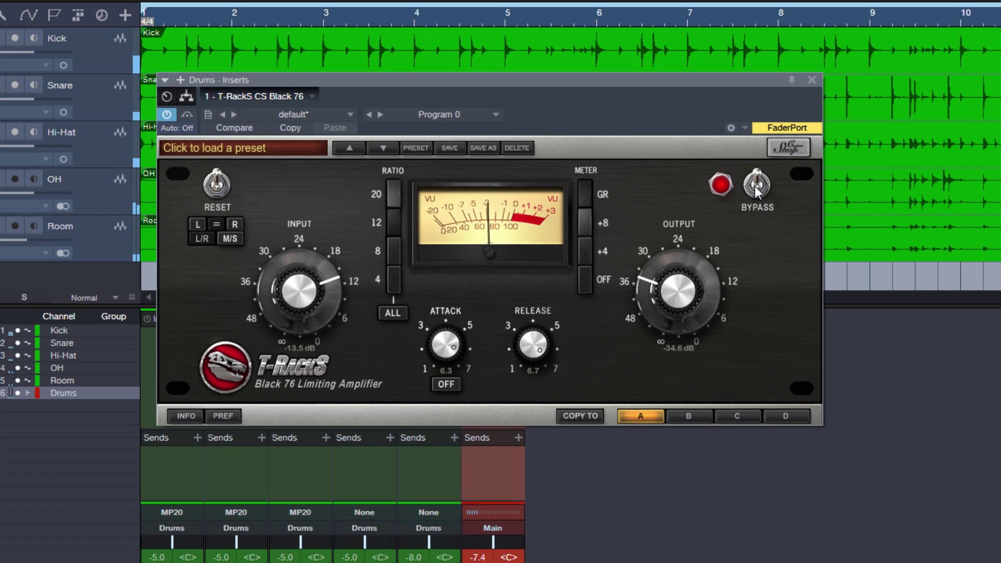
left_click_drag(289, 299, 291, 275)
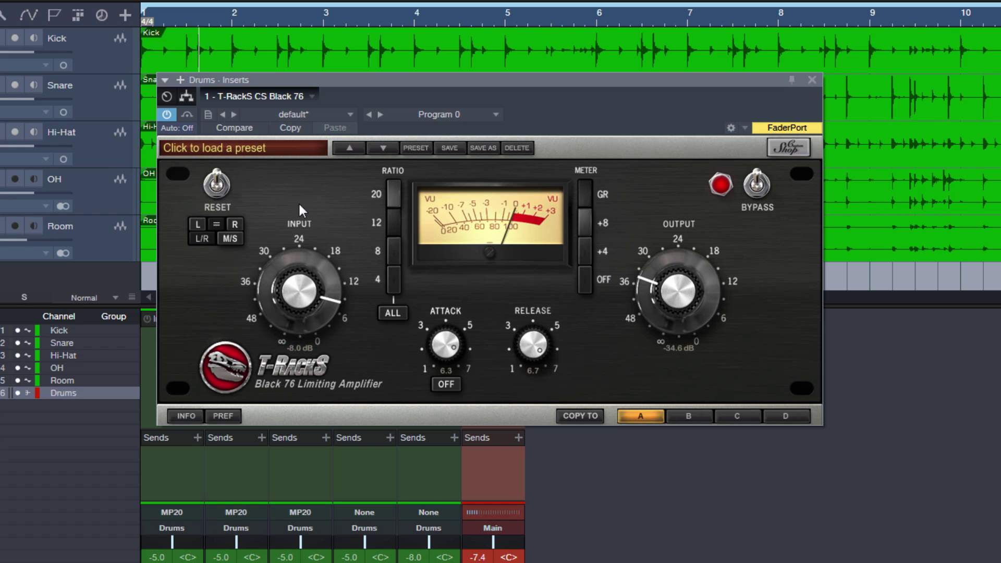
Add a two-split Splitter to the Drums routing so Black 76 sits on one branch
left_click(186, 96)
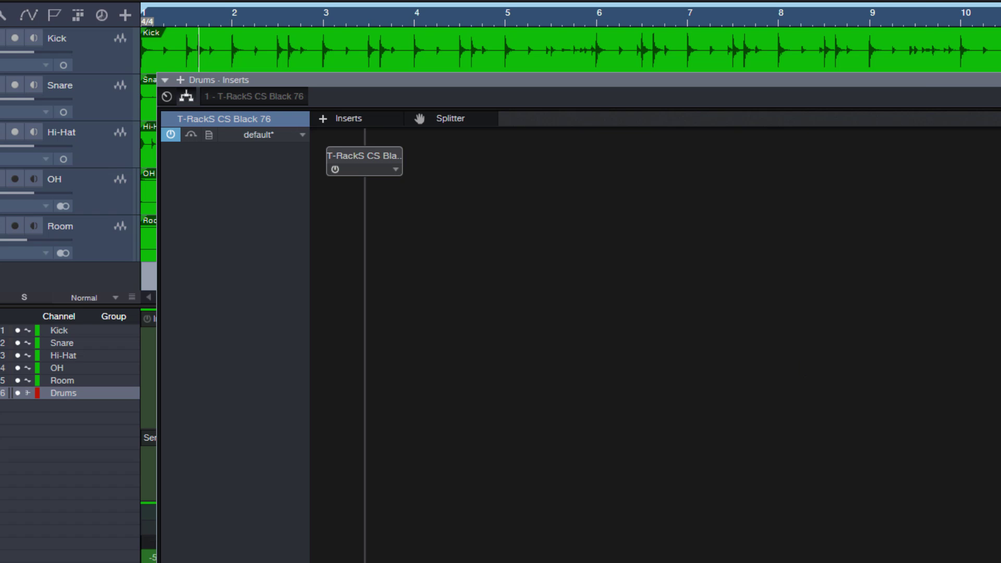
left_click_drag(916, 541, 848, 532)
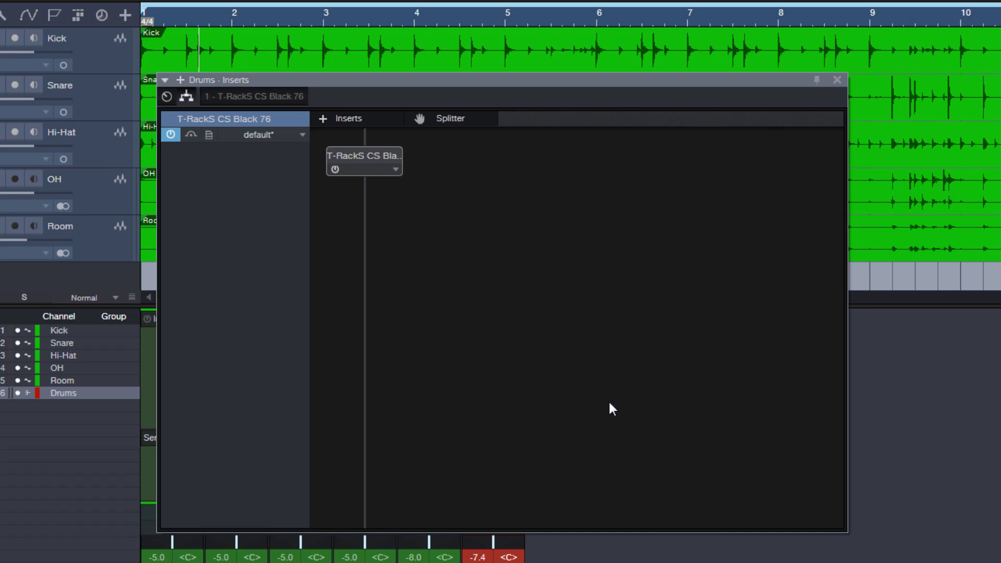
left_click_drag(463, 119, 365, 146)
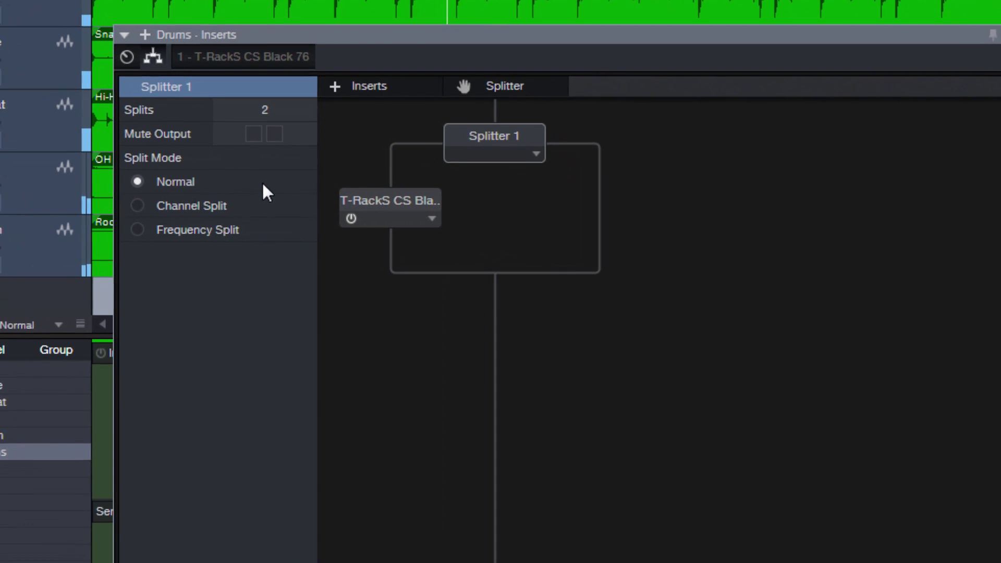
Test muting each Splitter output in turn, leaving both branches unmuted
left_click(253, 133)
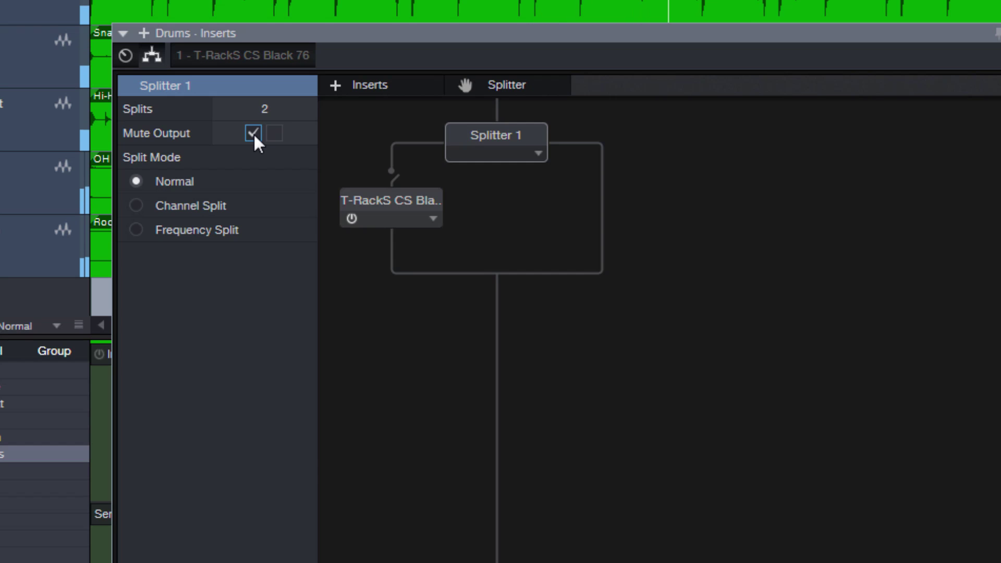
left_click(253, 133)
left_click(274, 133)
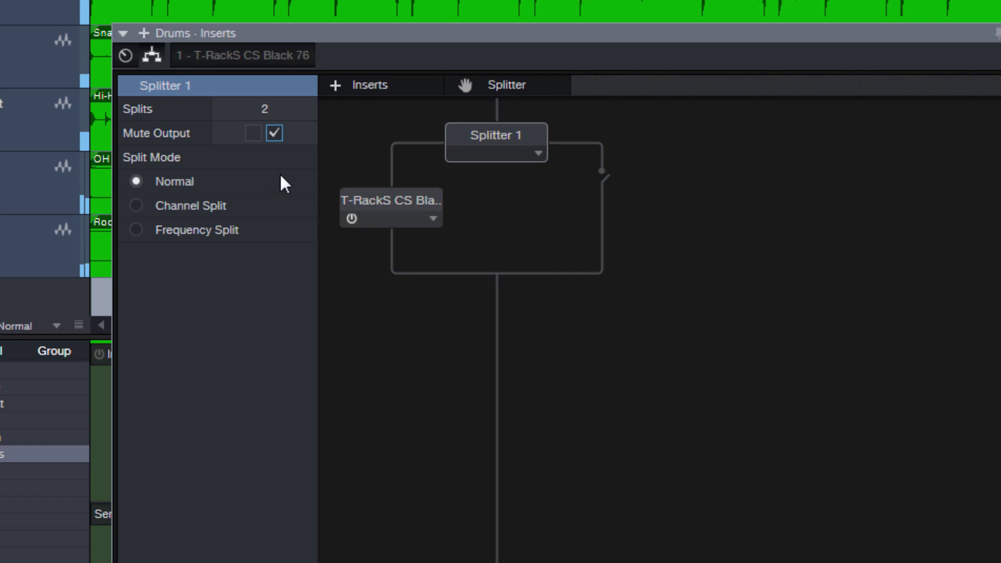
left_click(272, 135)
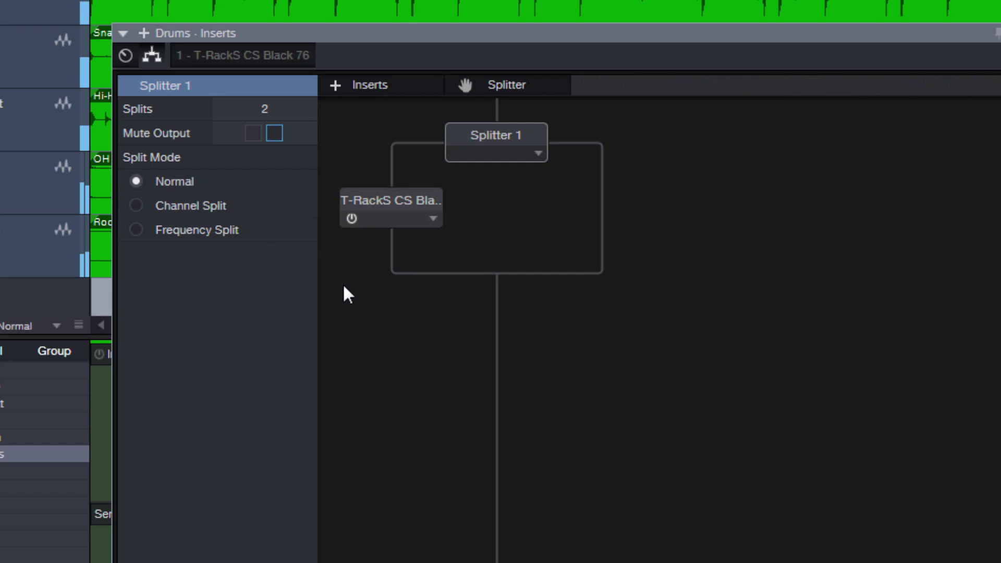
Bring the Black 76 output to -35.1 dB, compare against Bypass, then close the plugin
double_click(395, 201)
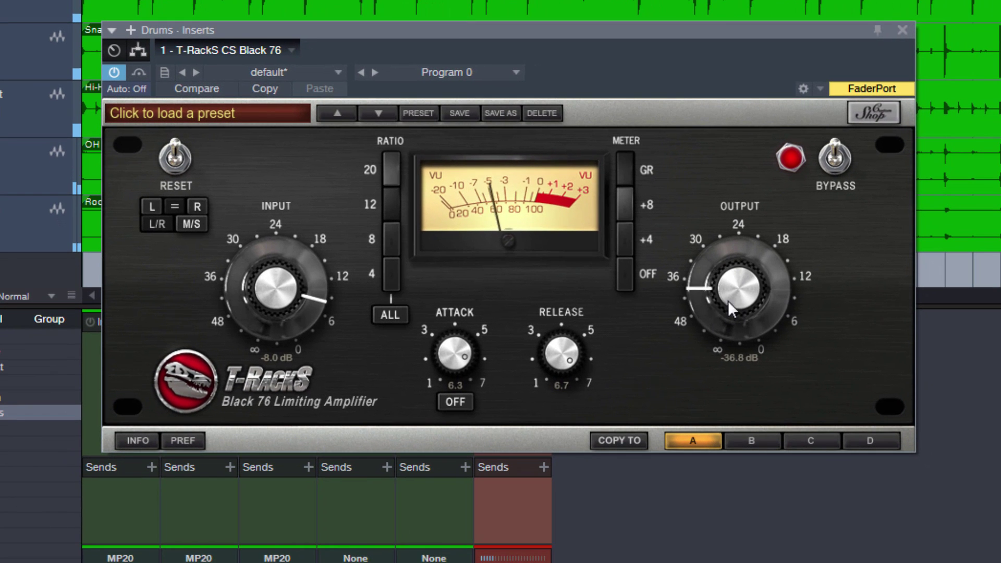
left_click_drag(774, 319, 773, 451)
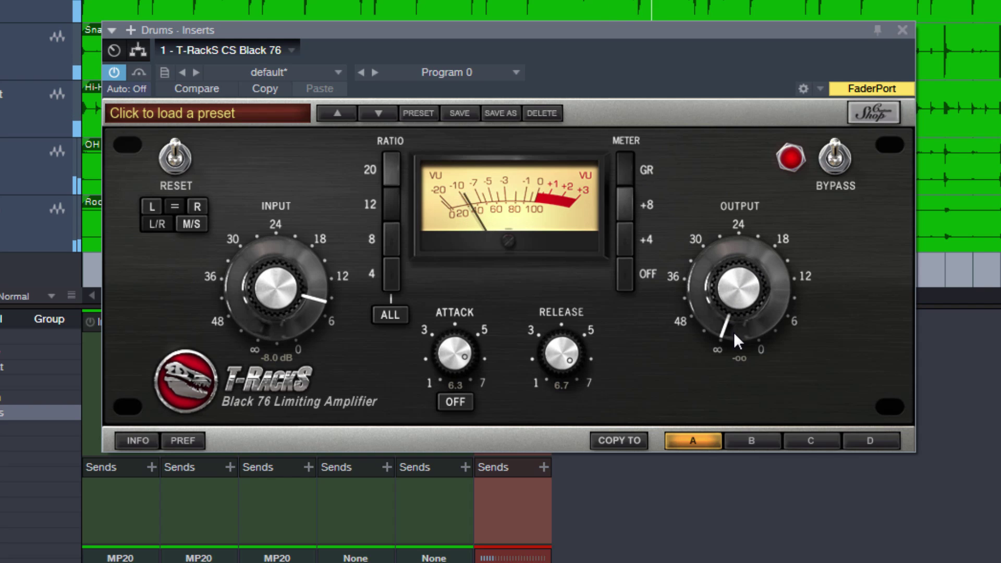
left_click_drag(730, 320, 724, 233)
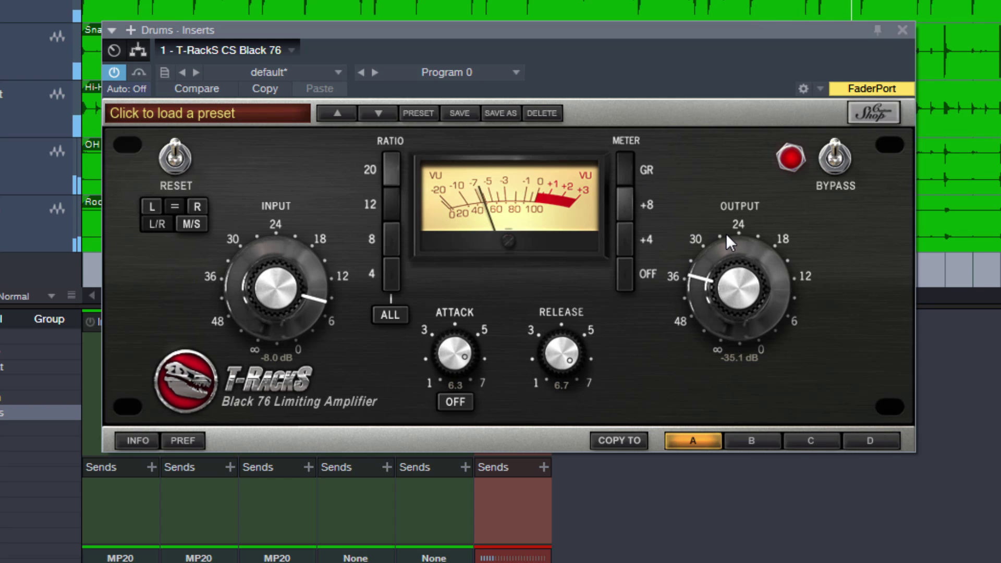
left_click(834, 163)
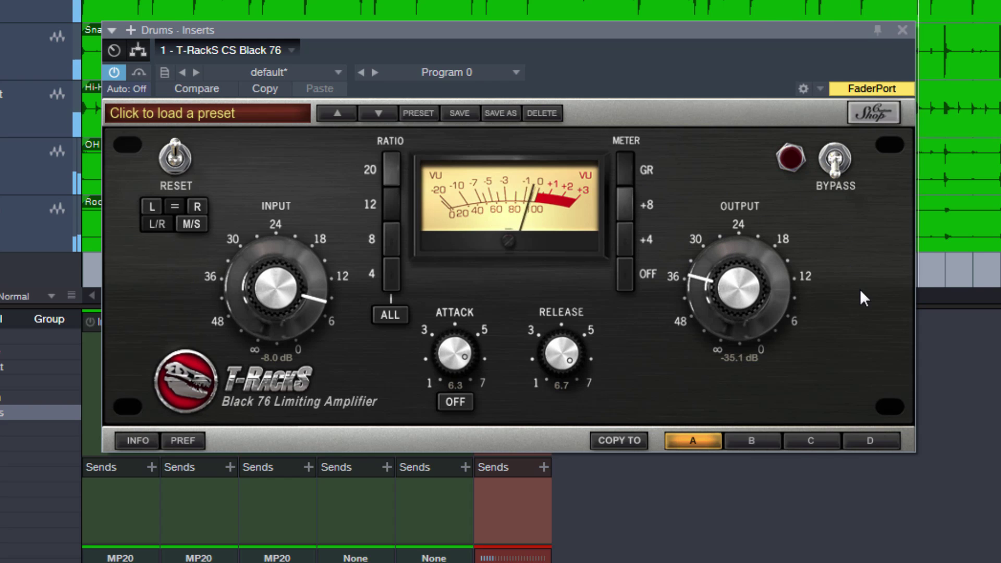
left_click(836, 157)
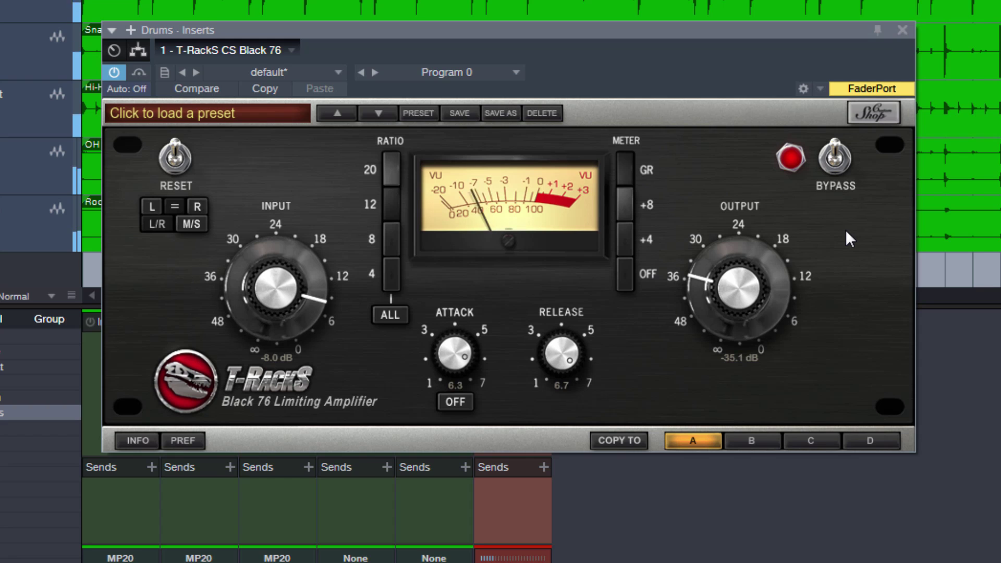
left_click(900, 32)
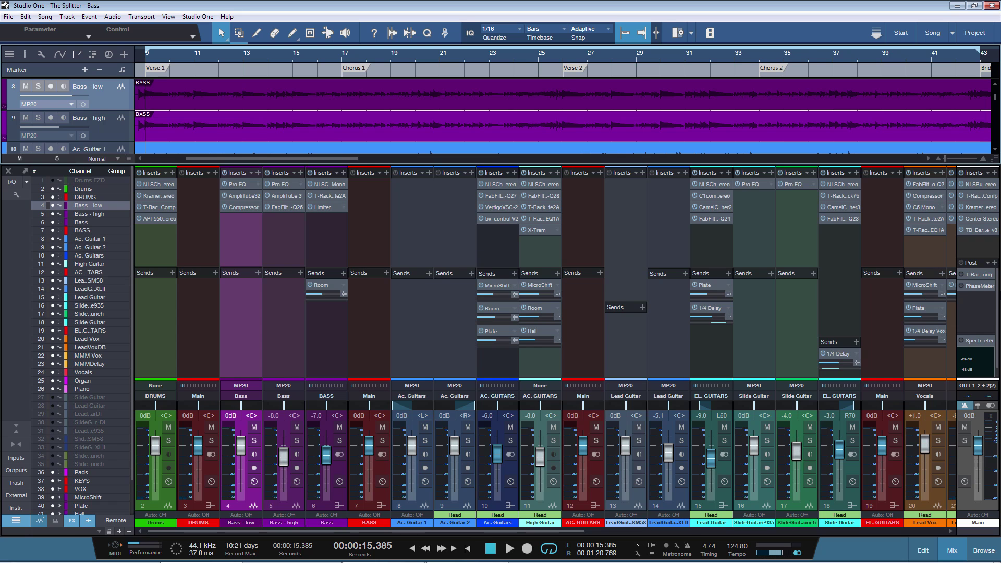
Pull the Main fader down to -12.7 dB and play part of the bass song
left_click_drag(977, 444, 978, 461)
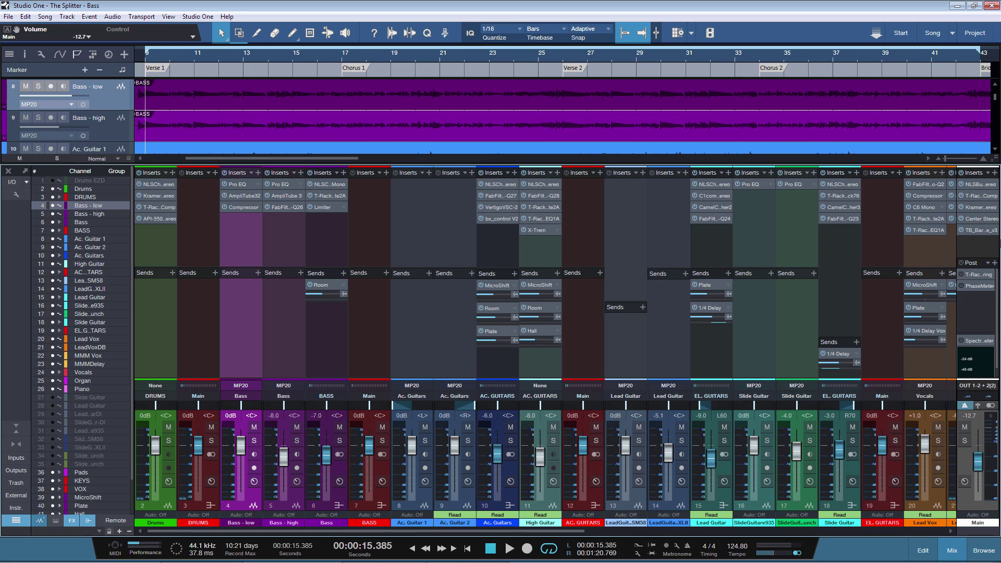
key("space")
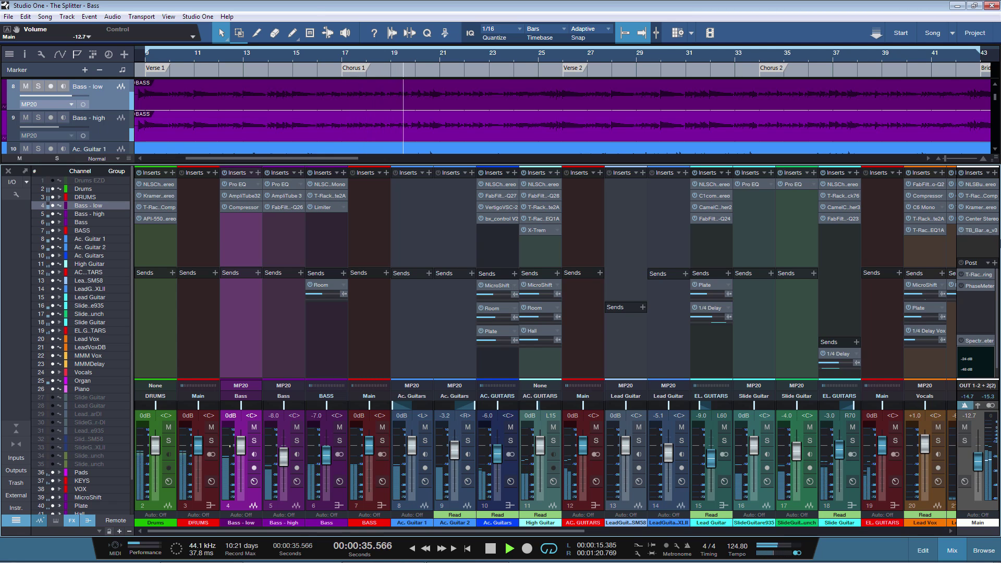
key("space")
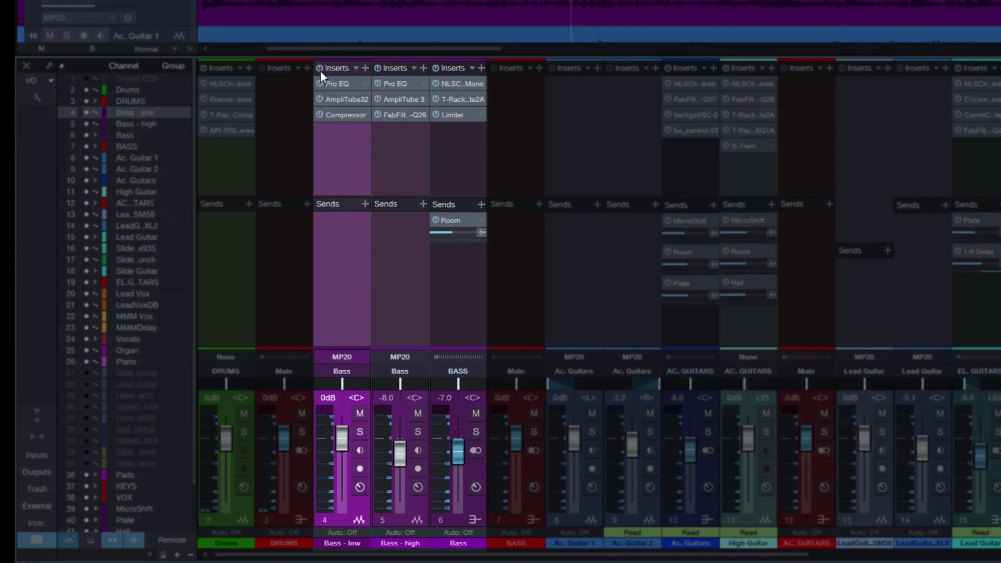
Solo Bass - low, stop playback, and view its Pro EQ's 12dB/Oct high cut at 500 Hz
left_click(355, 437)
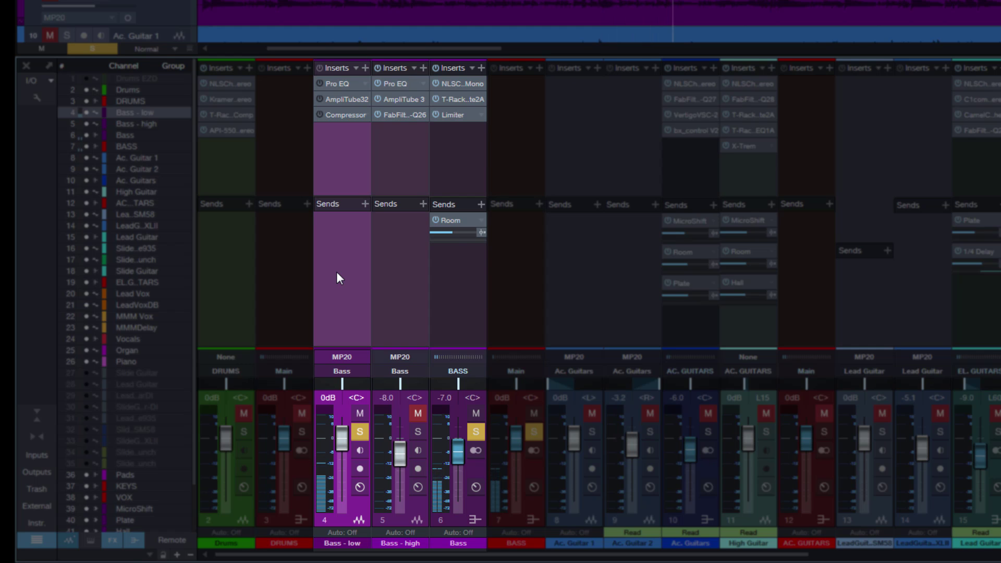
key("space")
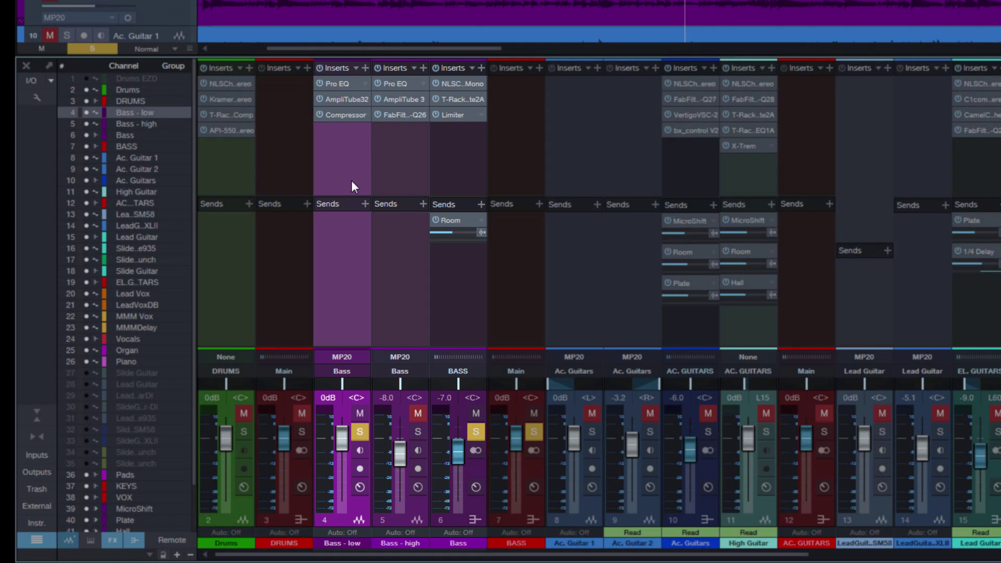
left_click(345, 86)
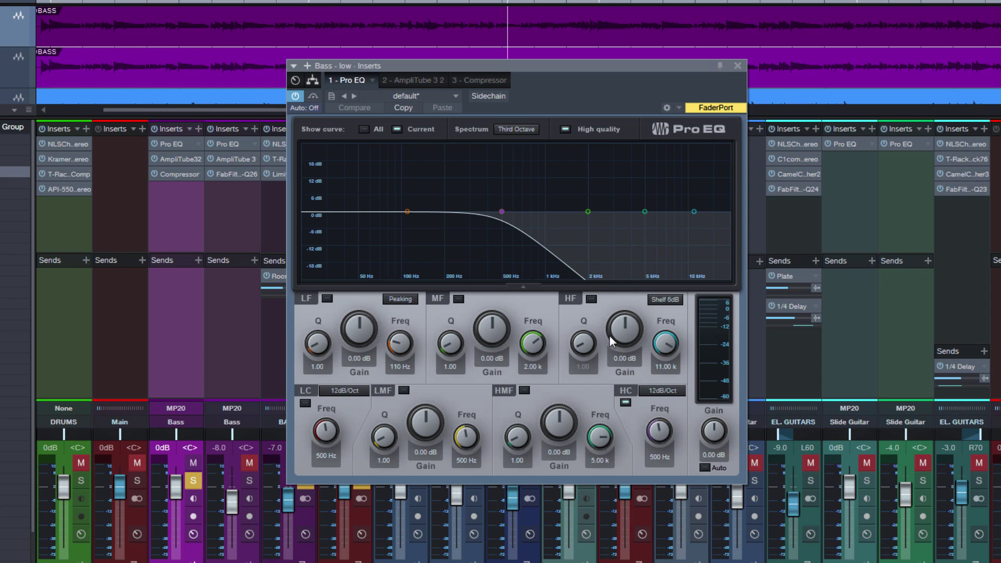
Switch to Bass - high and review its Pro EQ's 12dB/Oct low cut at 500 Hz, then close it
left_click(737, 66)
left_click(239, 198)
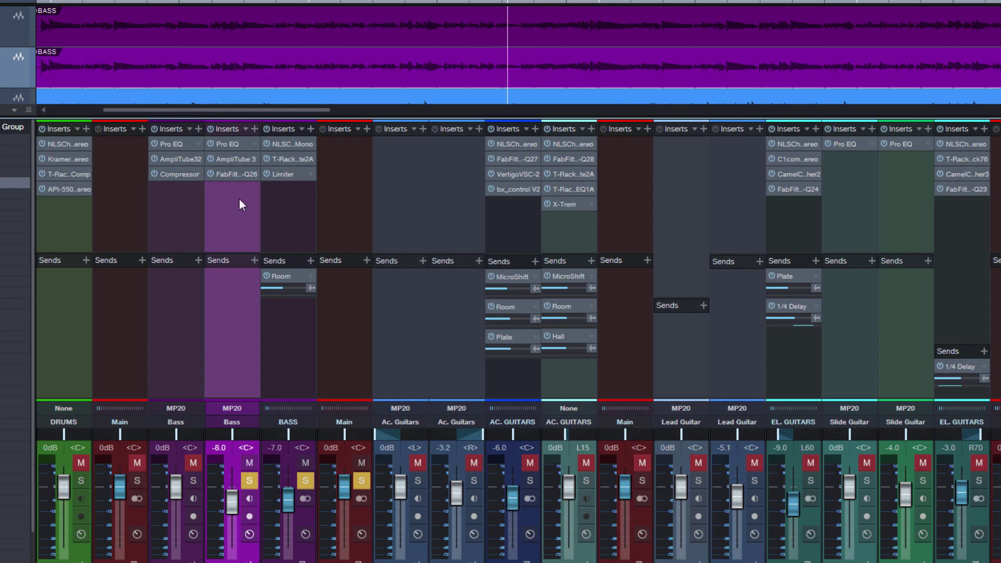
left_click(230, 145)
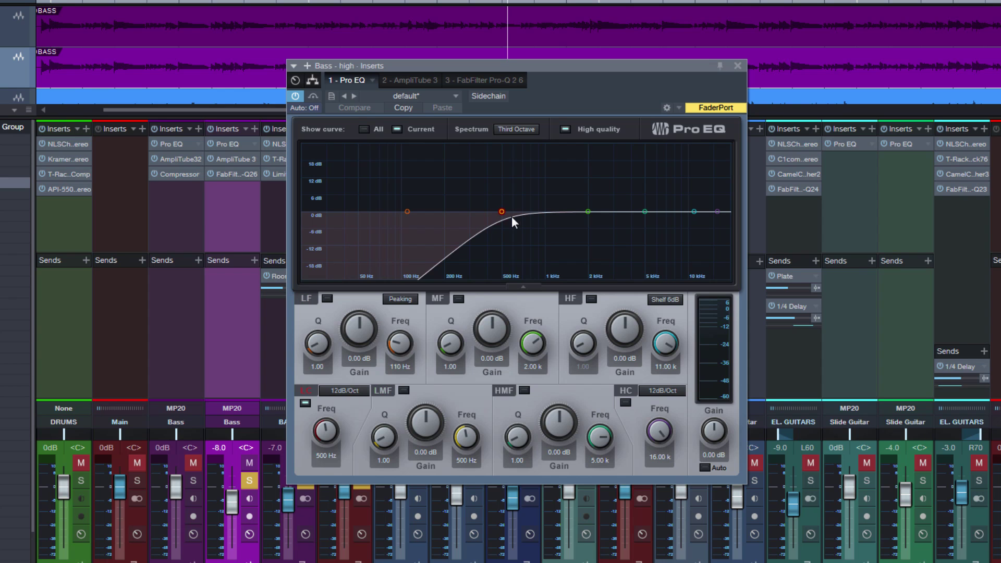
left_click(738, 66)
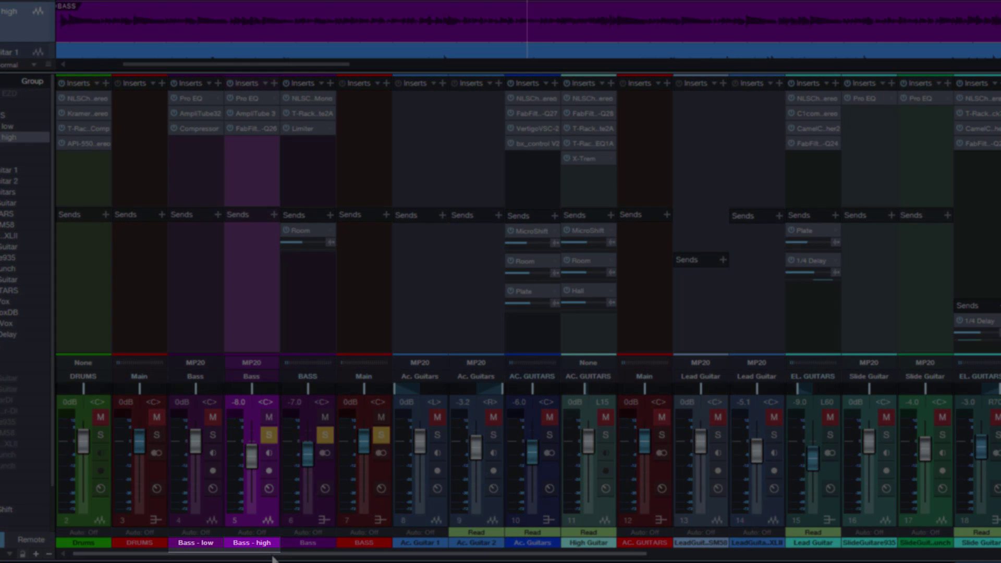
left_click(196, 173)
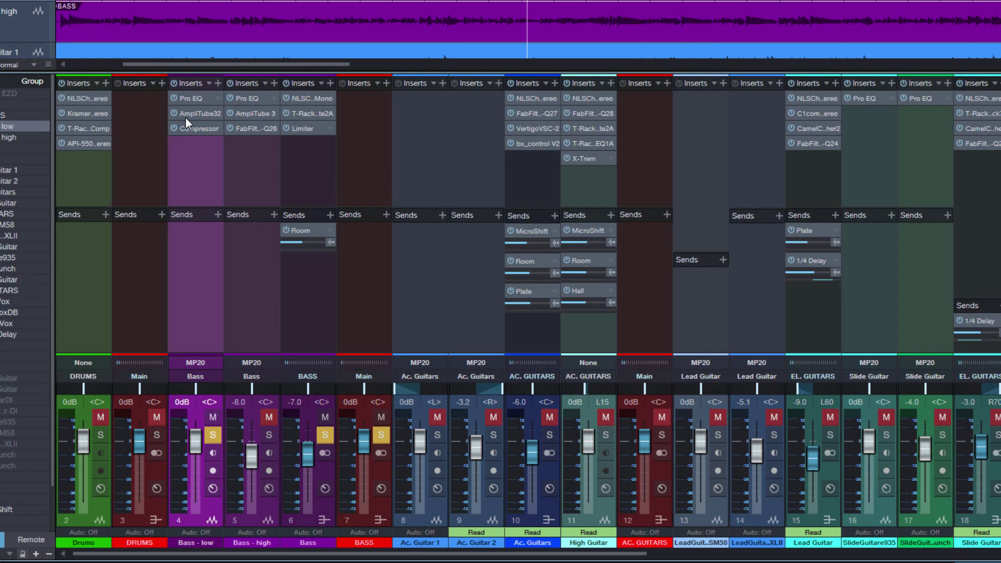
left_click(198, 112)
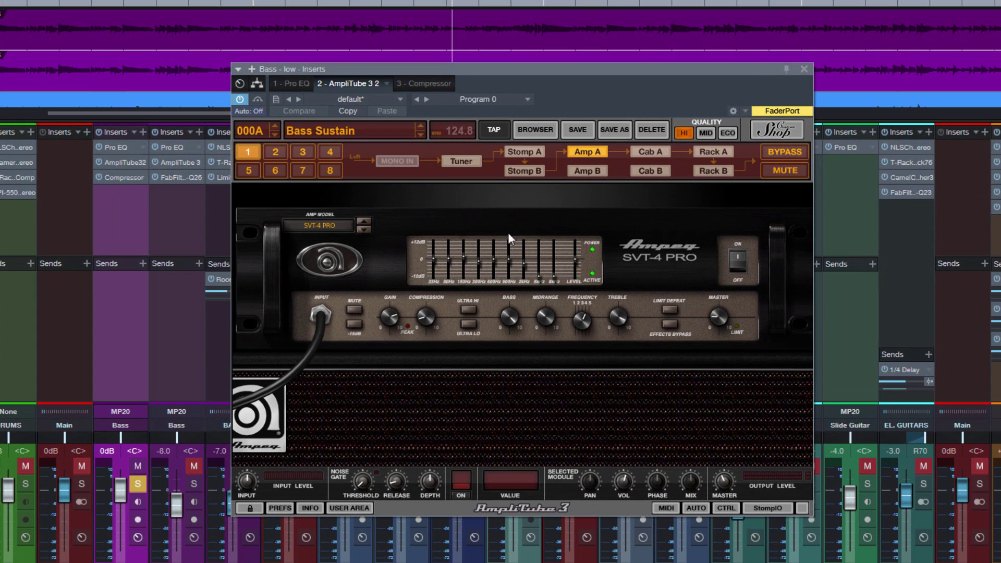
left_click(803, 69)
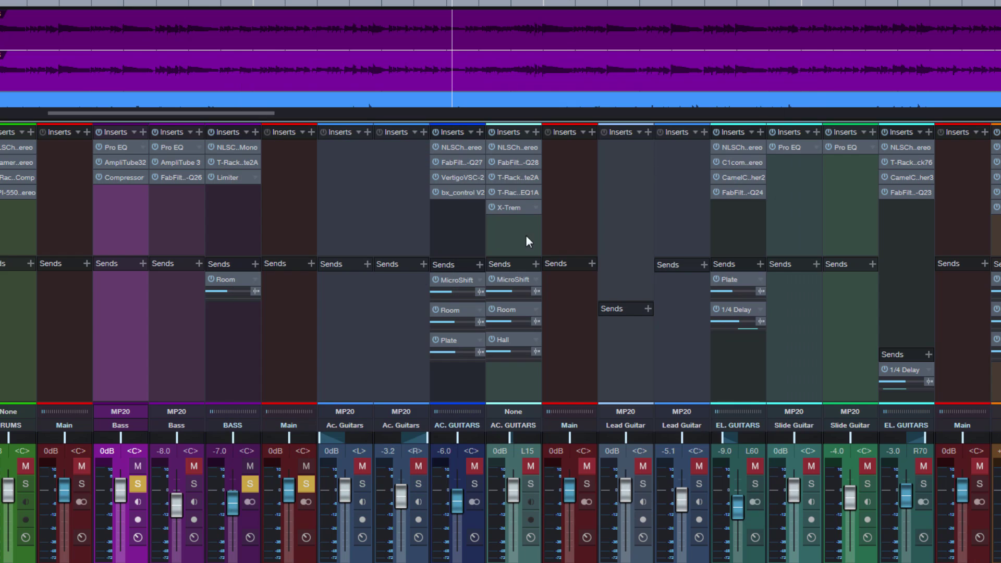
left_click(189, 162)
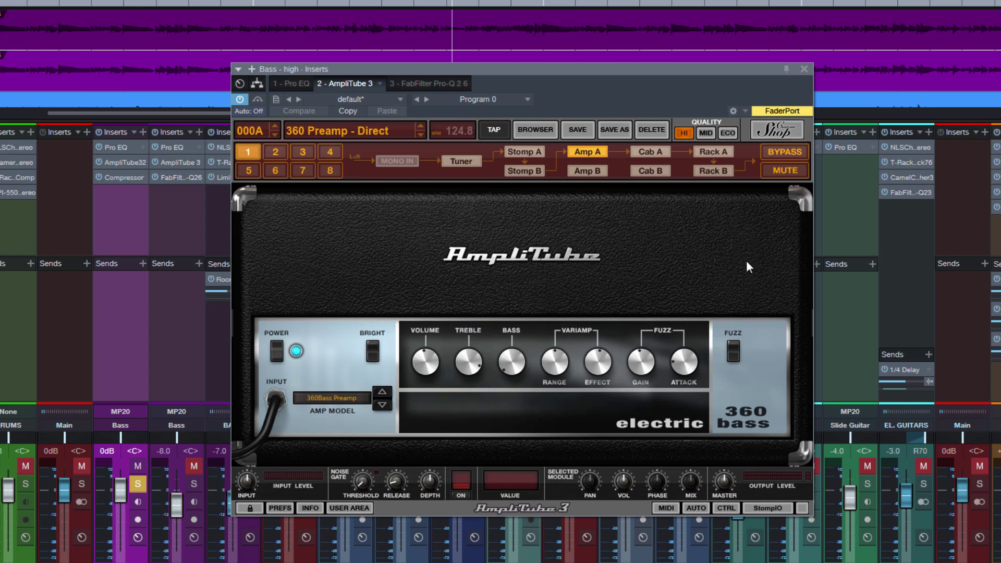
left_click(803, 68)
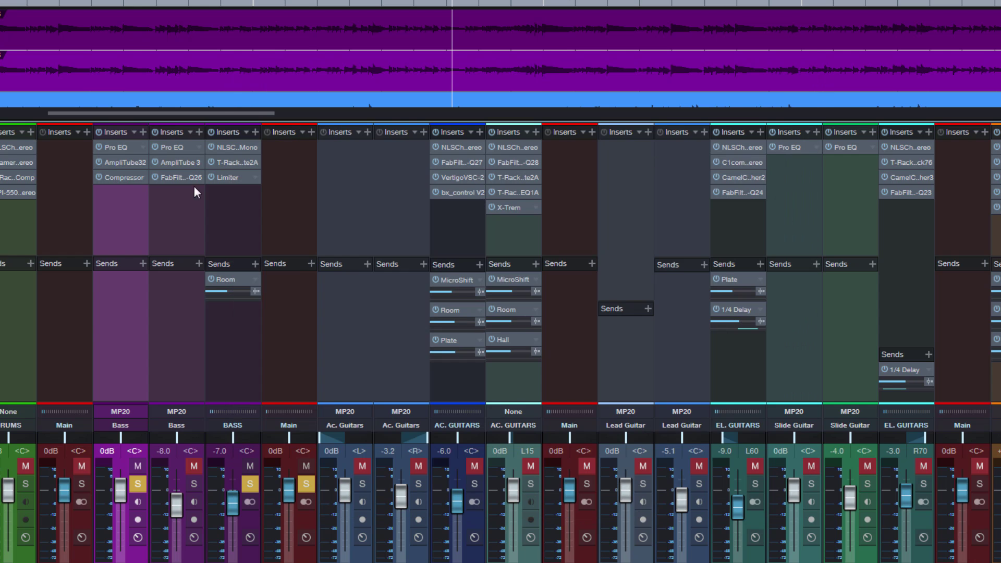
left_click(122, 178)
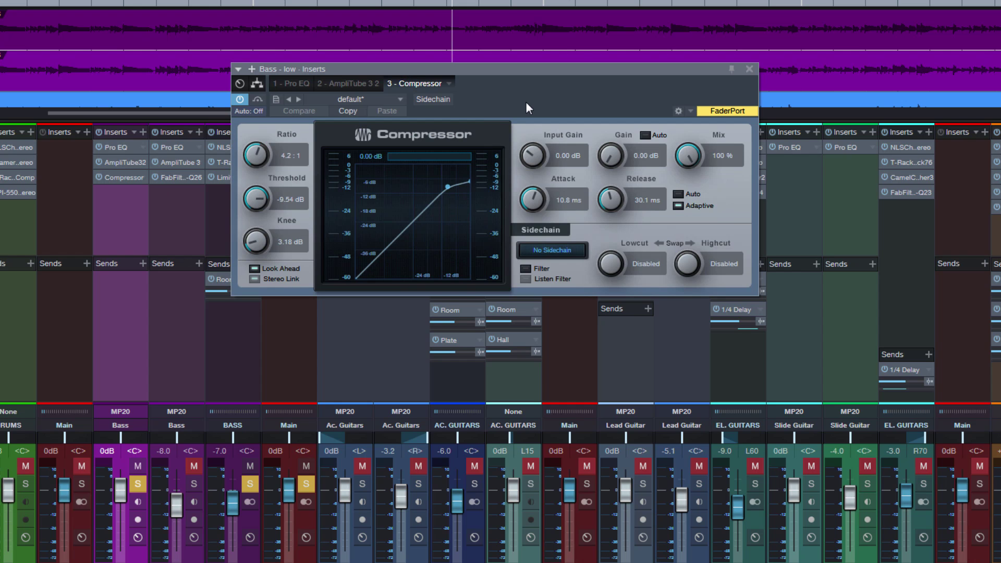
left_click(749, 69)
left_click(164, 177)
mouse_move(703, 272)
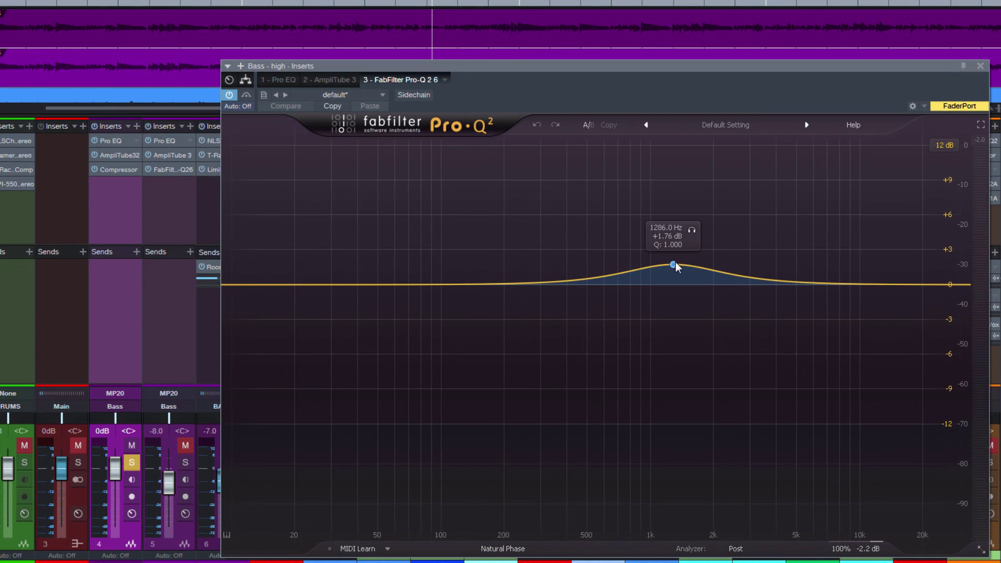
left_click(980, 67)
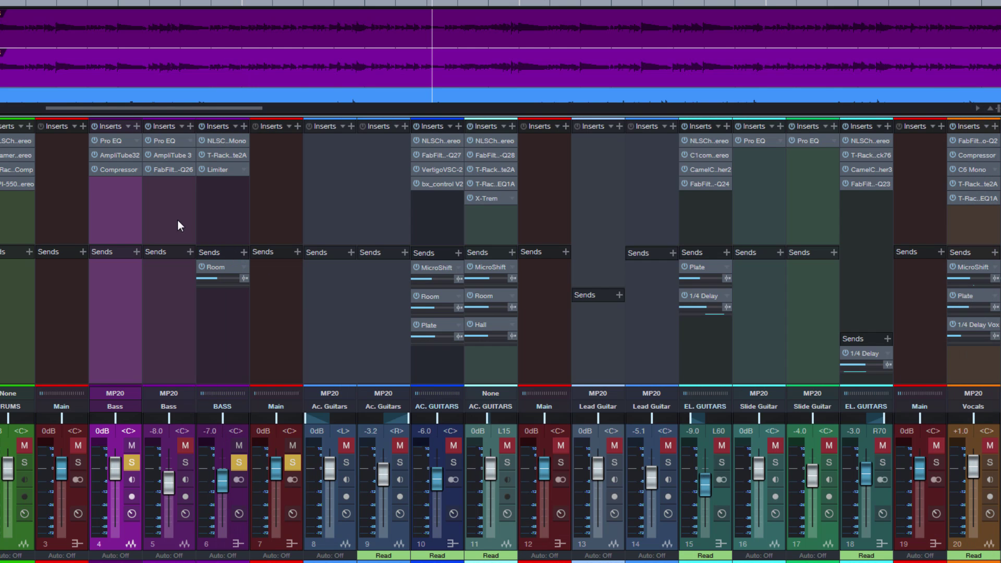
Toggle the Solo buttons on channels 4 and 5 until Bass - low and Bass - high are both soloed
left_click(185, 462)
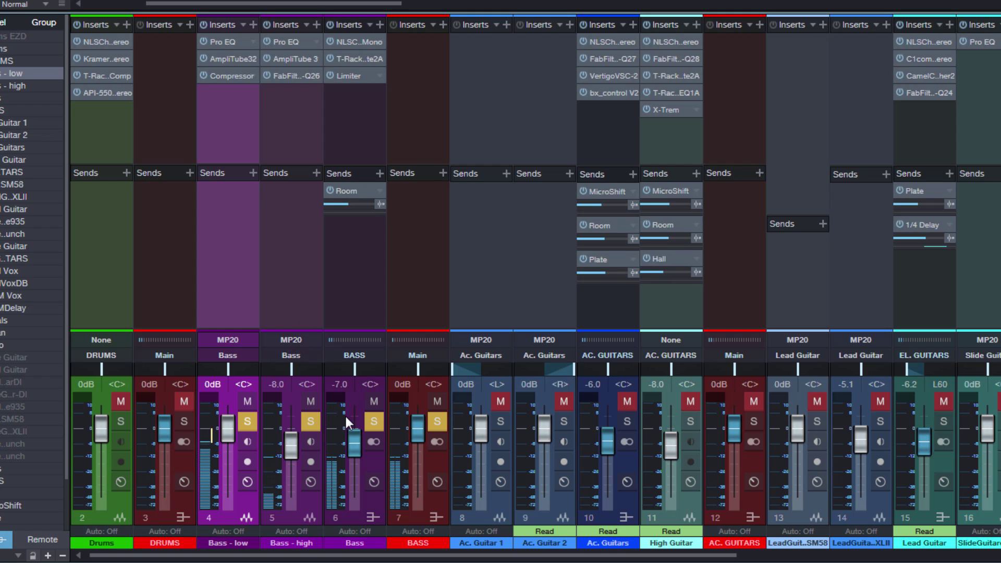
left_click(247, 421, "alt")
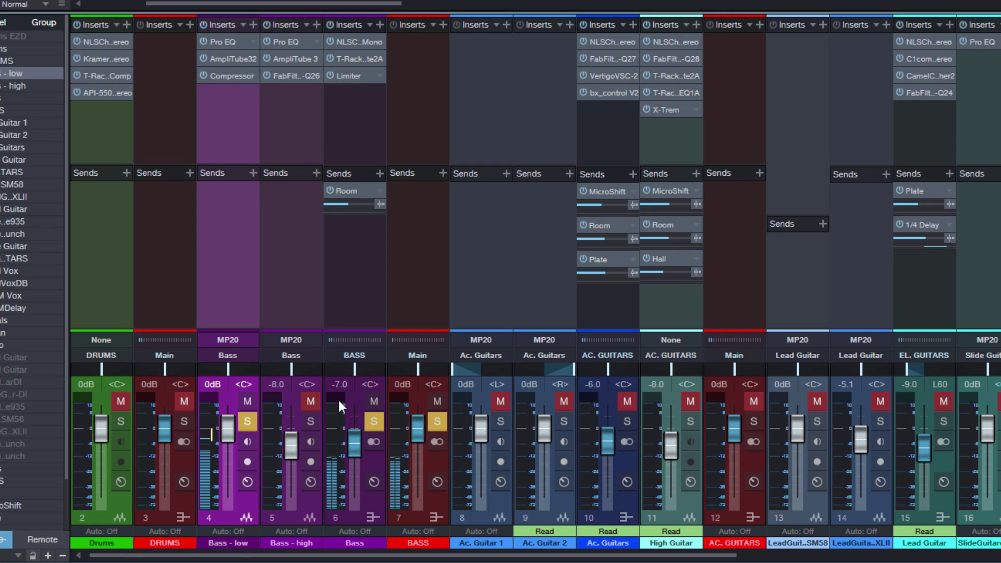
left_click(310, 421, "alt")
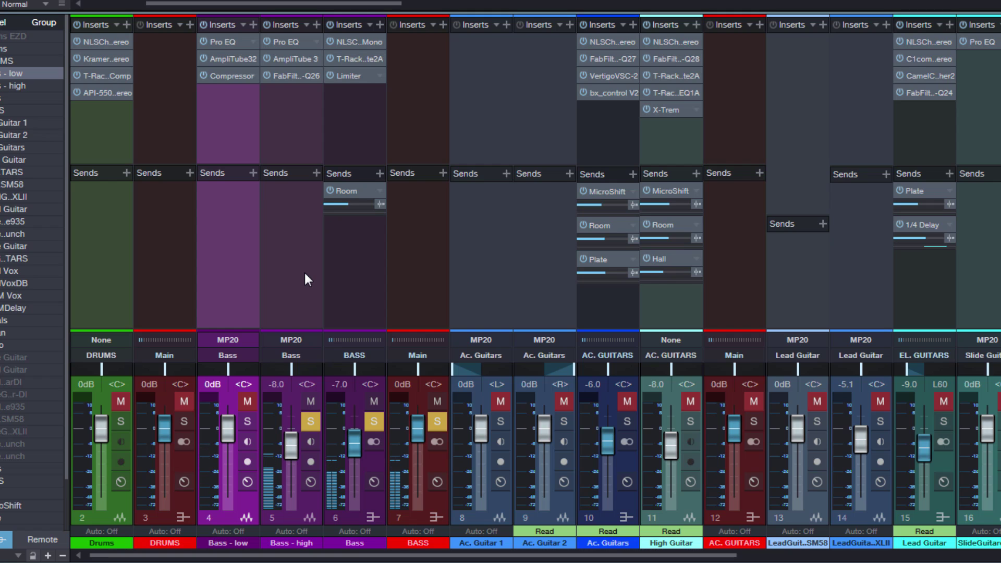
left_click(247, 420, "alt")
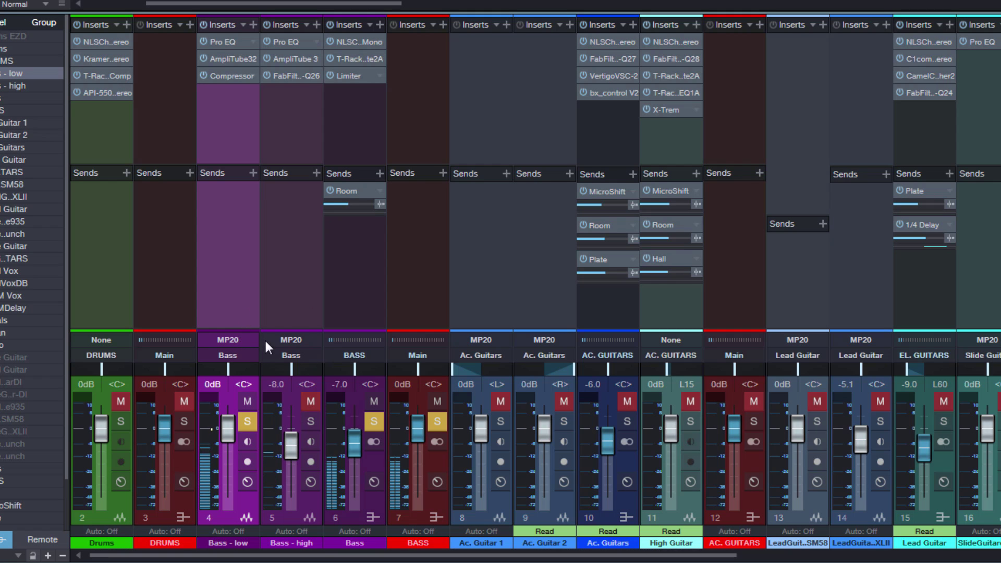
left_click(312, 422)
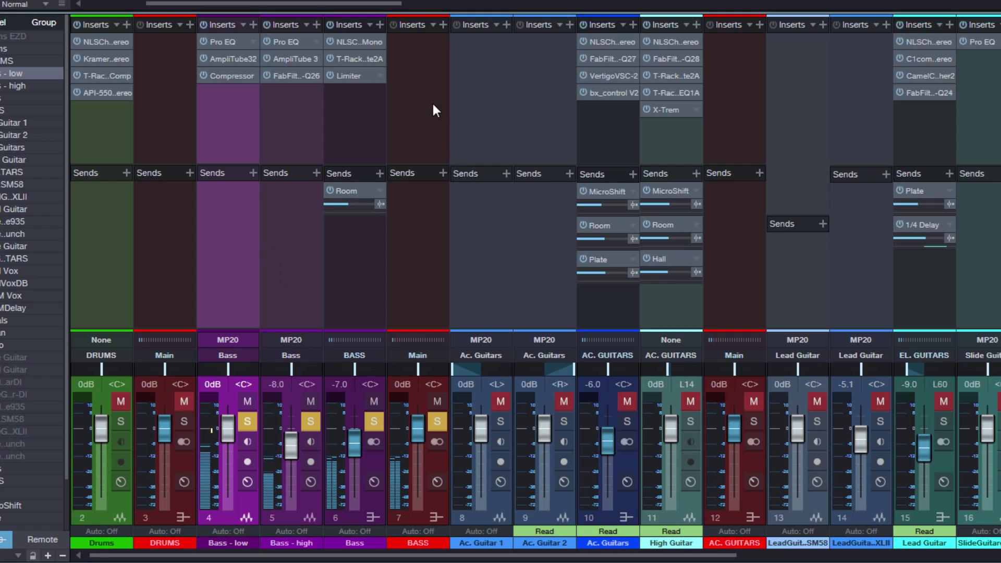
Inspect the Bass channel's NLS, White 2A and Limiter inserts, then clear all solos with Shift+S
left_click(358, 255)
double_click(358, 42)
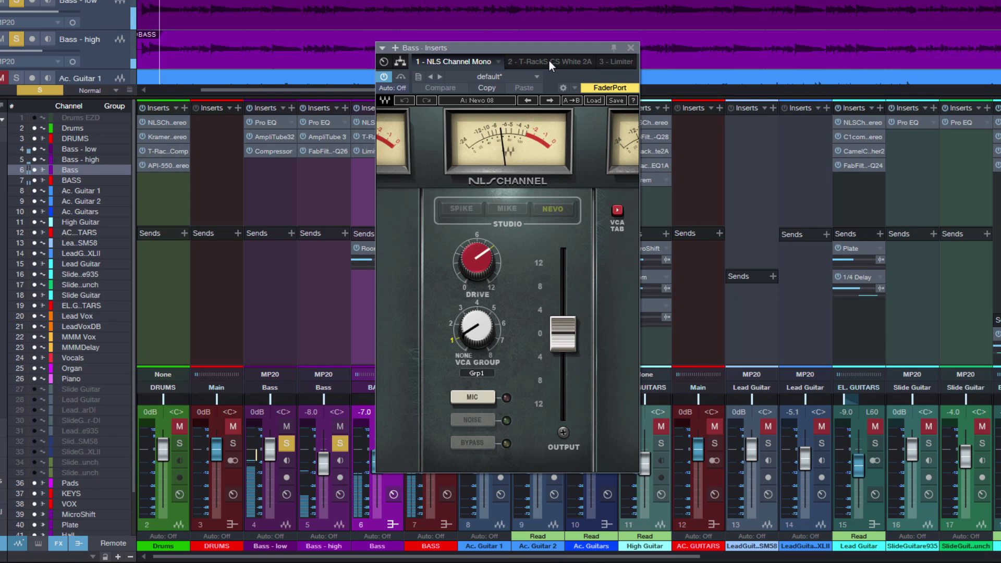
left_click(549, 62)
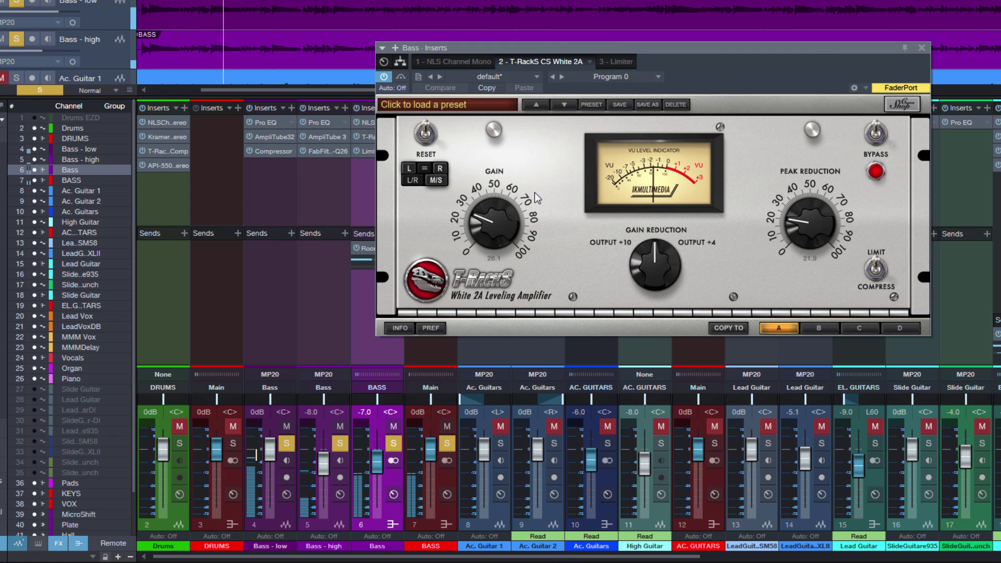
left_click(617, 61)
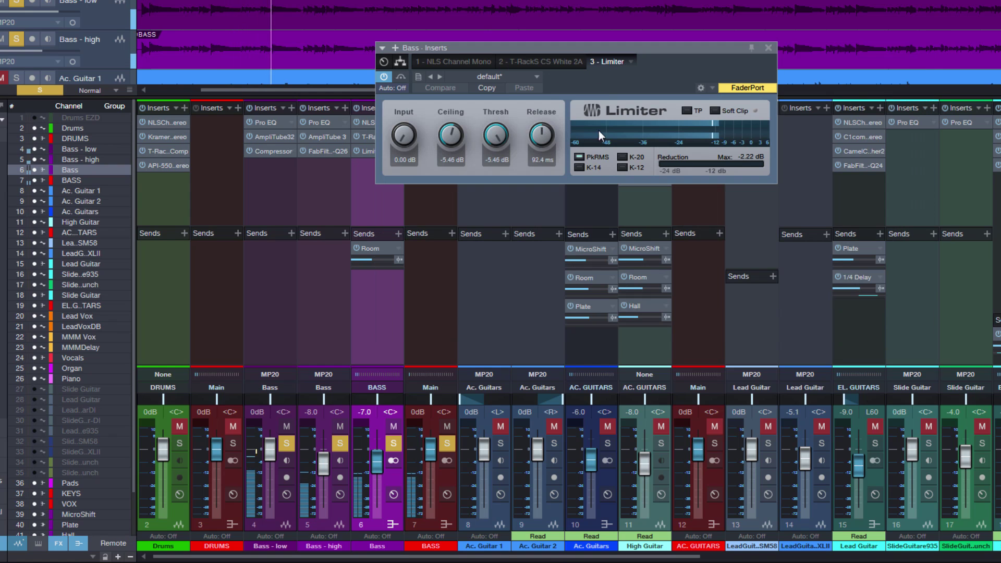
left_click(765, 51)
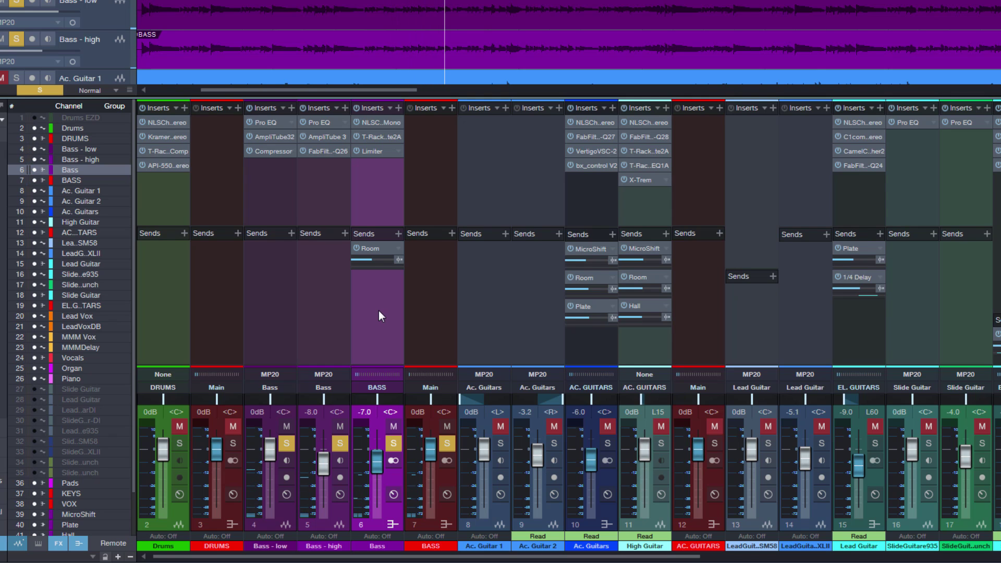
key("shift+s")
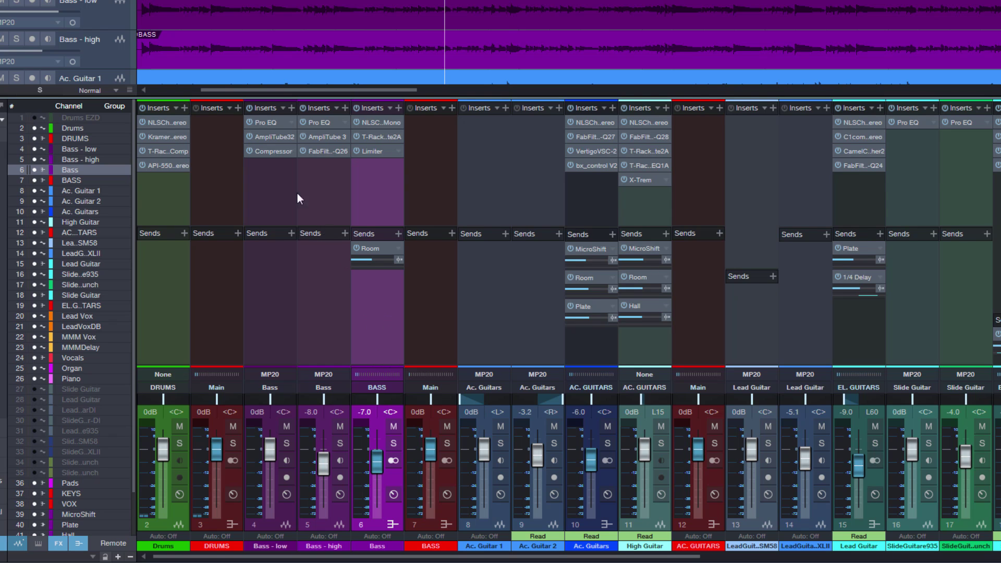
Remove the Pro EQ insert from both the Bass - low and Bass - high channels
left_click(289, 120)
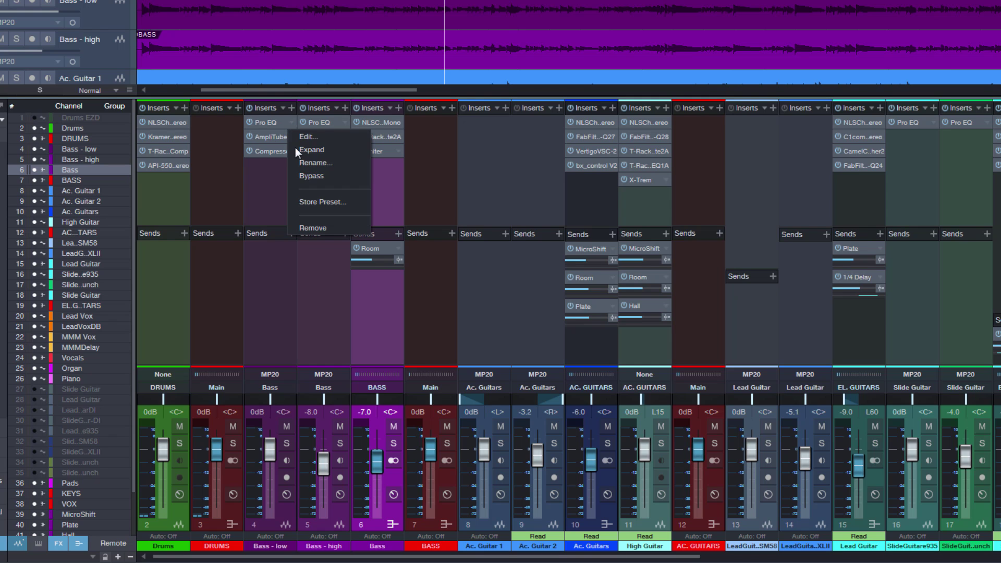
left_click(311, 225)
left_click(345, 121)
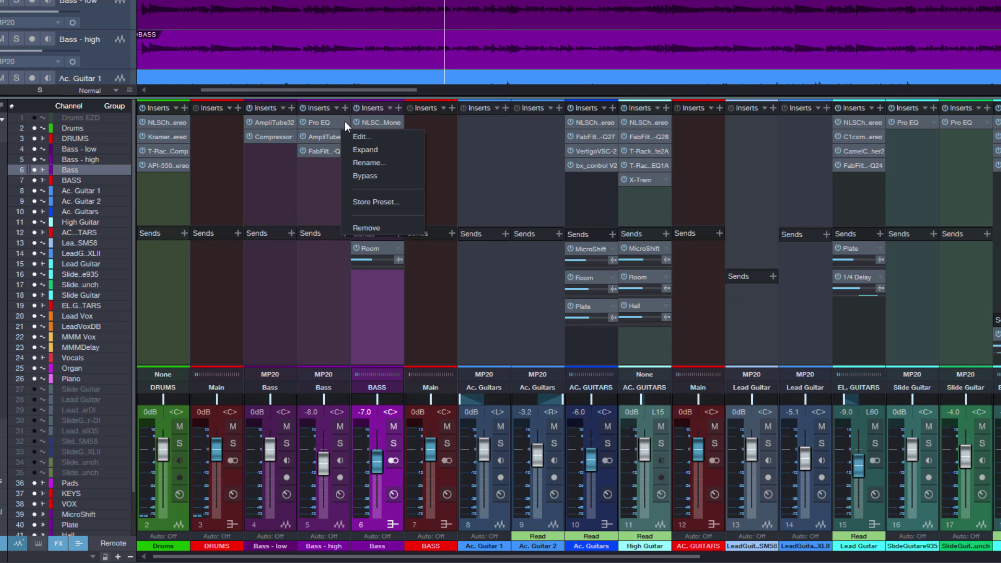
left_click(370, 226)
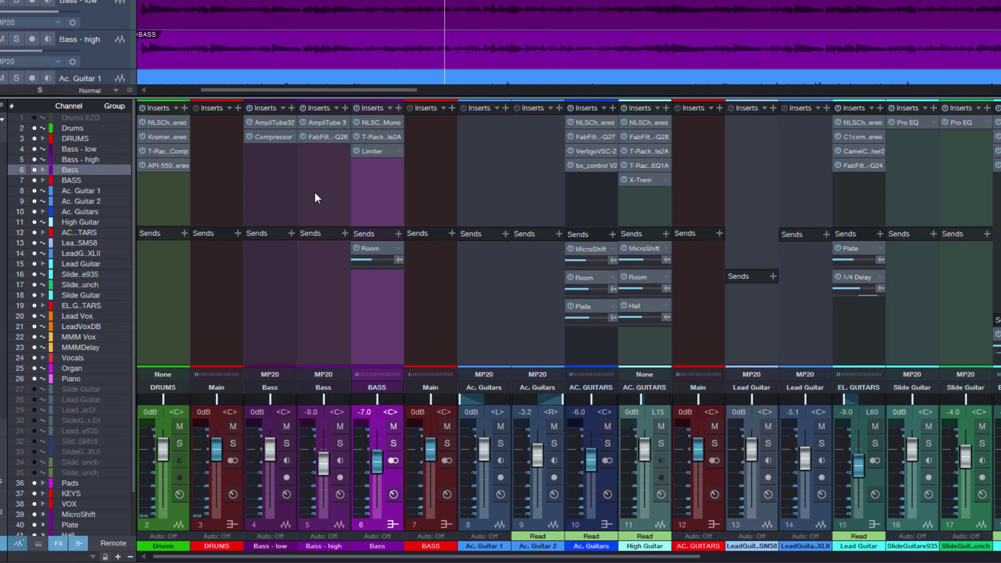
Select the Bass - high audio event, then select the Bass - low channel
left_click(314, 192)
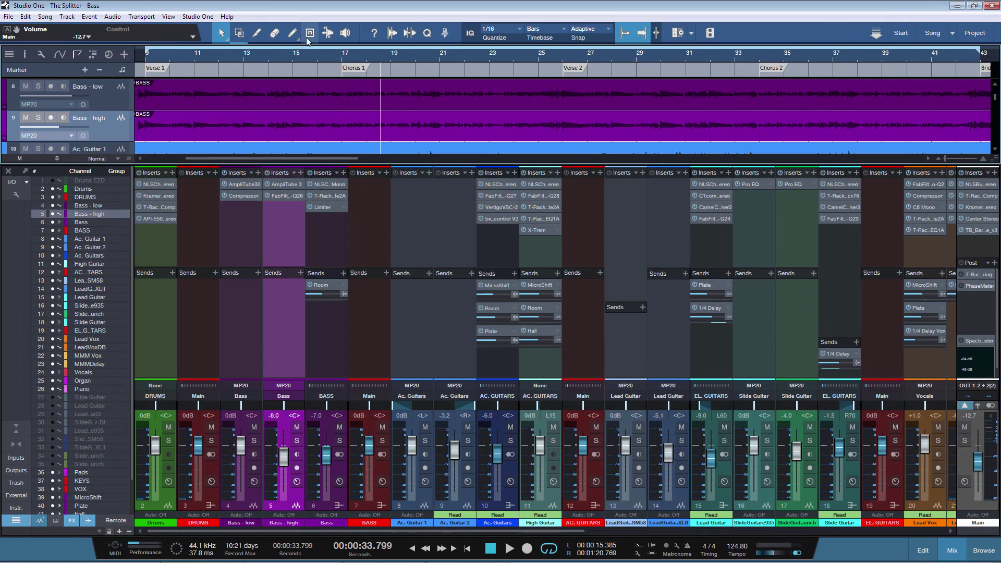
left_click(308, 34)
left_click(219, 128)
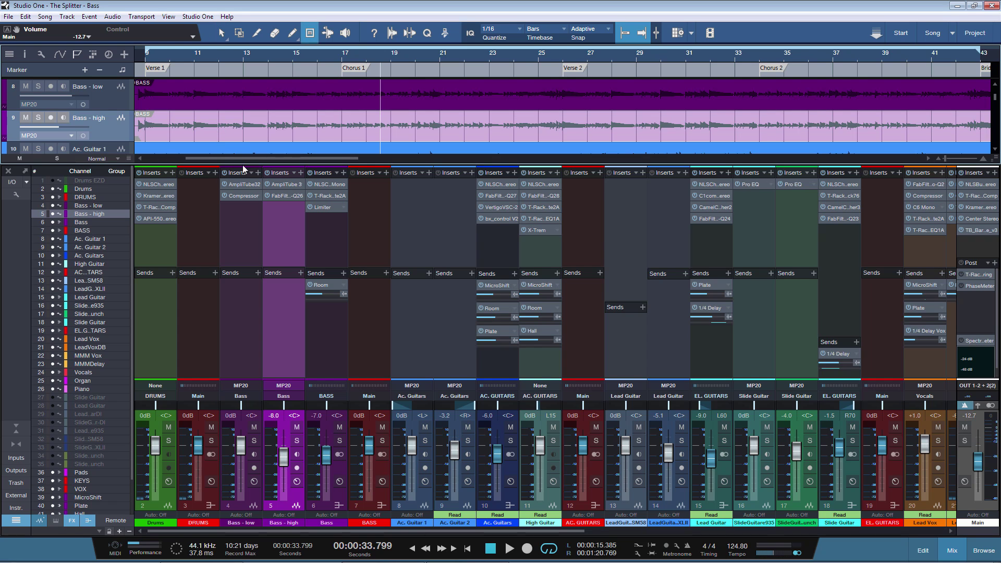
left_click(220, 33)
left_click(220, 232)
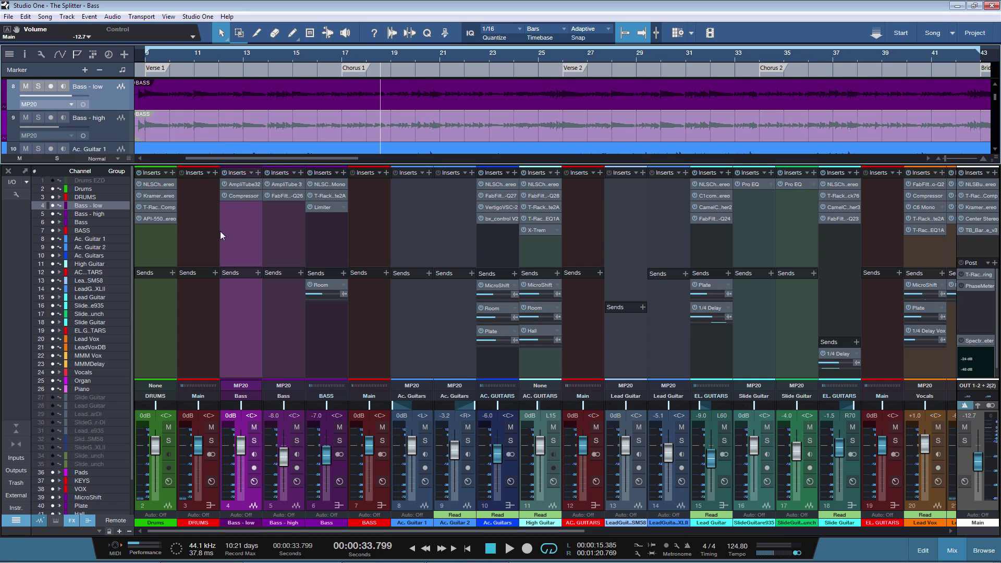
In Bass - low's routing view, add a Splitter and stack Compressor under AmpliTube 3 2 on the left branch
left_click(236, 183)
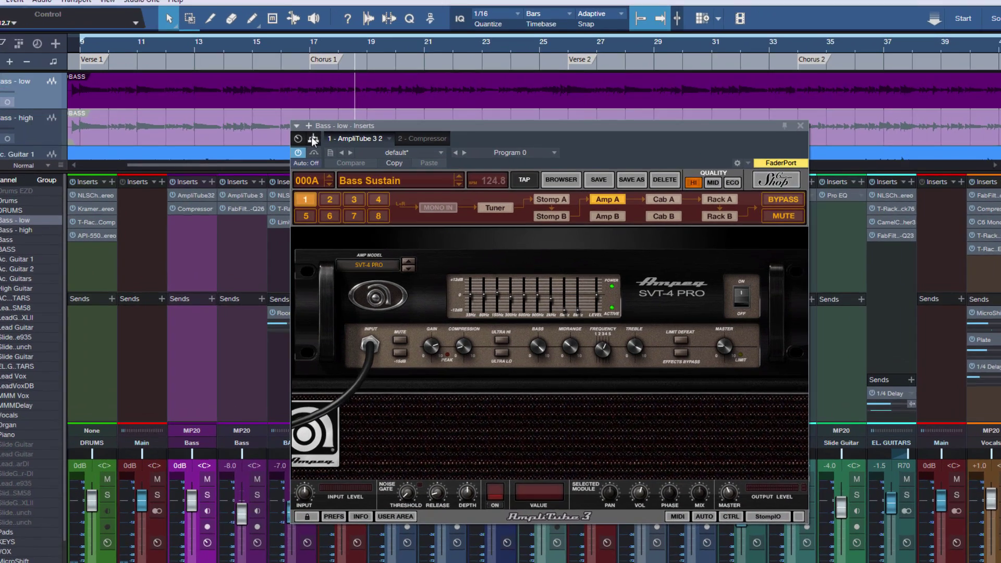
left_click(344, 136)
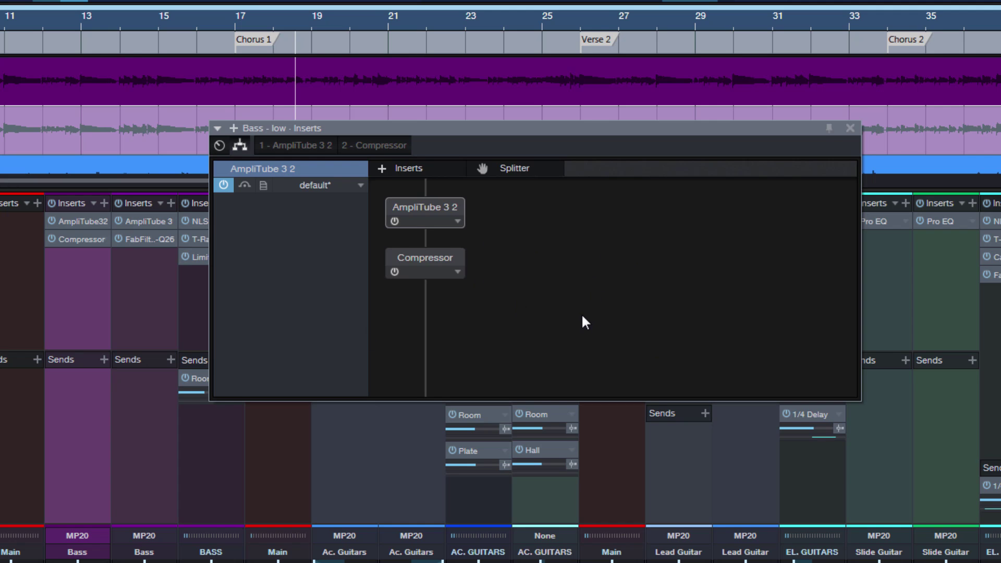
left_click_drag(523, 169, 416, 183)
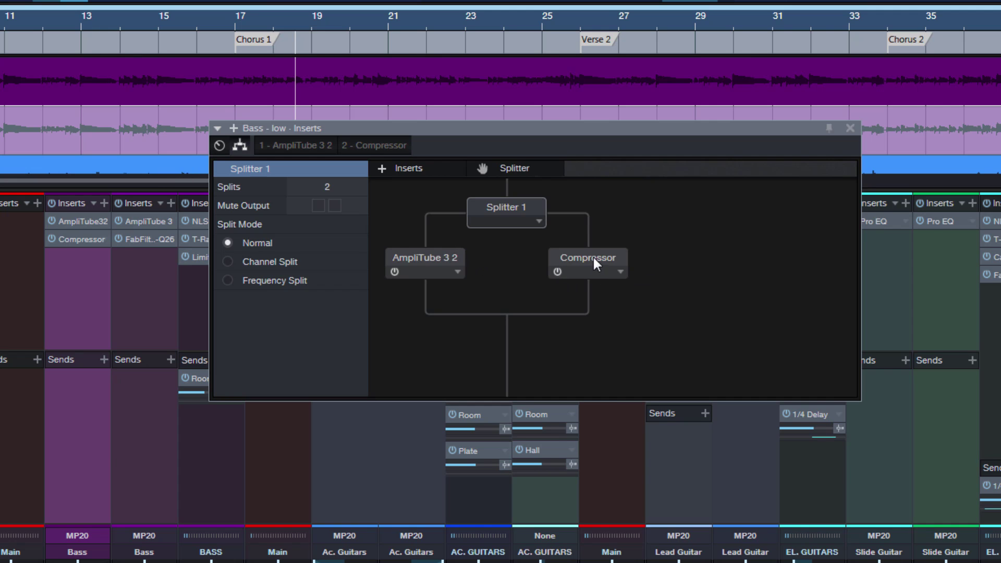
left_click_drag(594, 258, 427, 296)
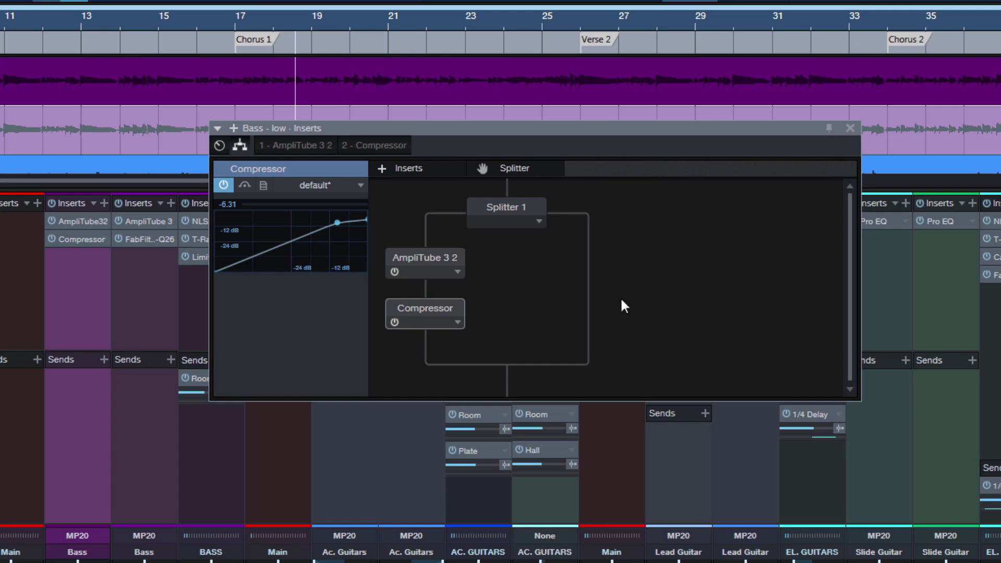
left_click_drag(461, 258, 434, 237)
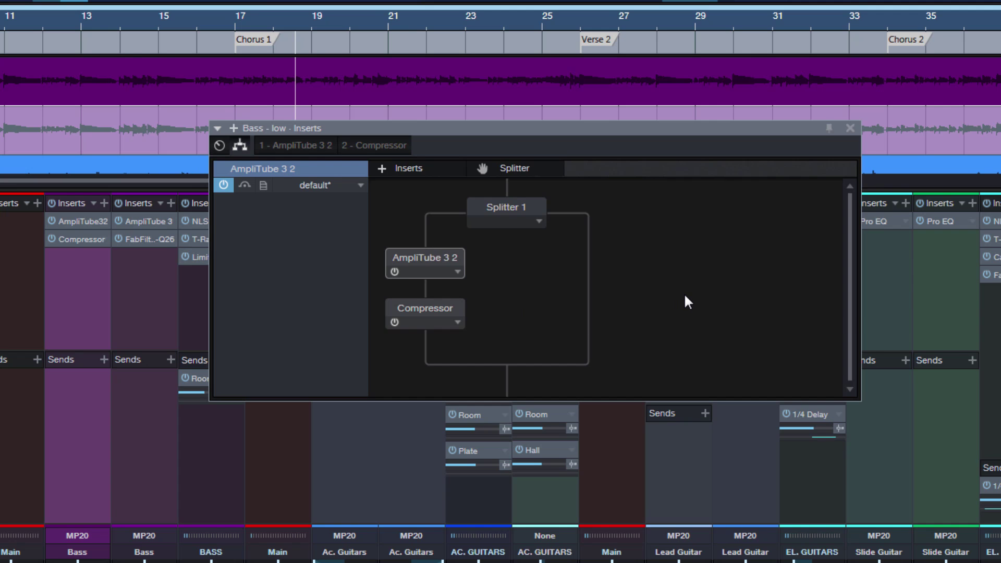
Set Splitter 1's split mode to Frequency Split with the crossover at 500 Hz
left_click(507, 209)
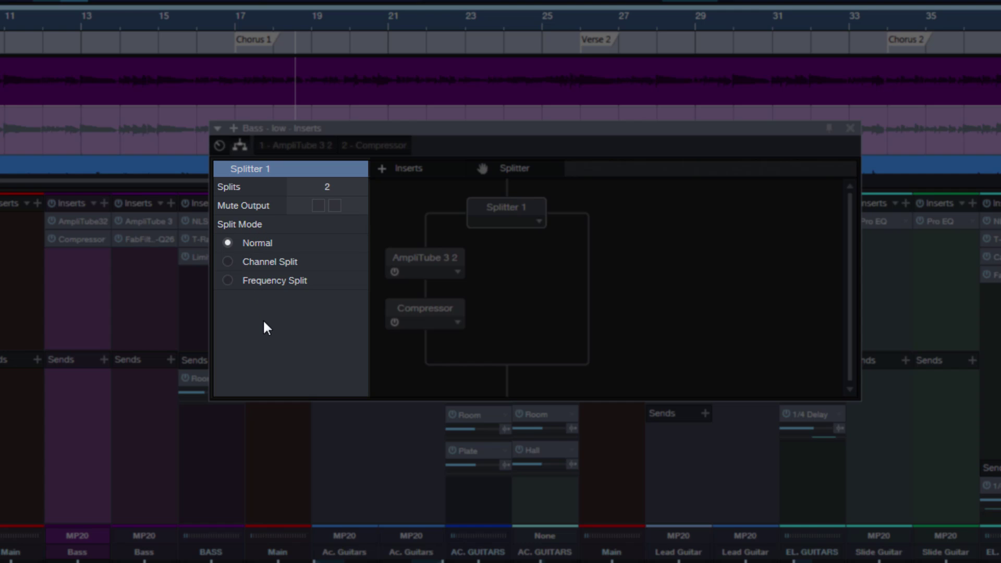
left_click(260, 263)
left_click(252, 280)
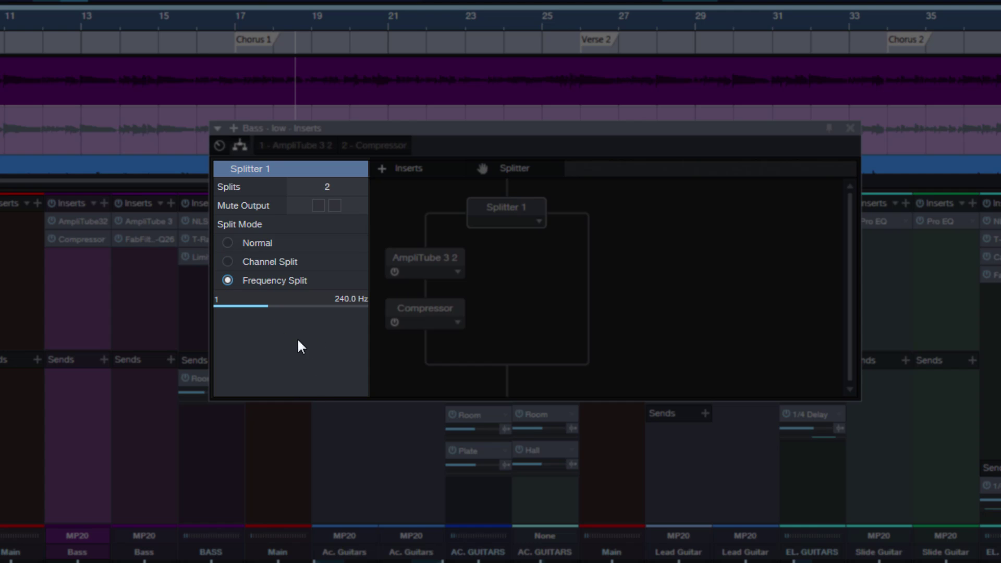
left_click_drag(265, 310, 293, 305)
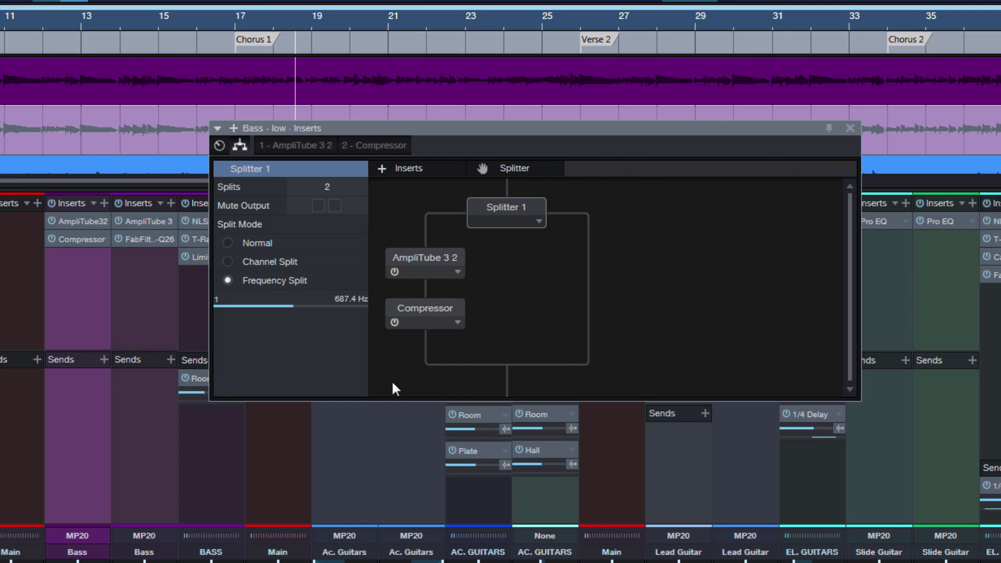
left_click(344, 294)
type("500")
key("Return")
Copy AmpliTube 3 and FabFilter Pro-Q 2 6 from Bass - high onto the splitter's right branch, then play
left_click_drag(141, 218, 582, 261)
left_click_drag(139, 238, 586, 315)
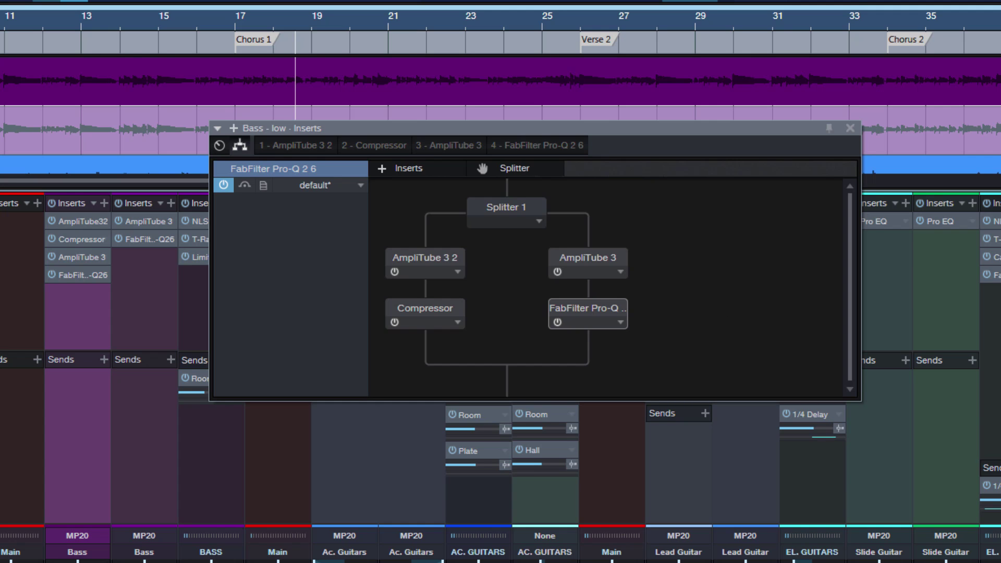
key("space")
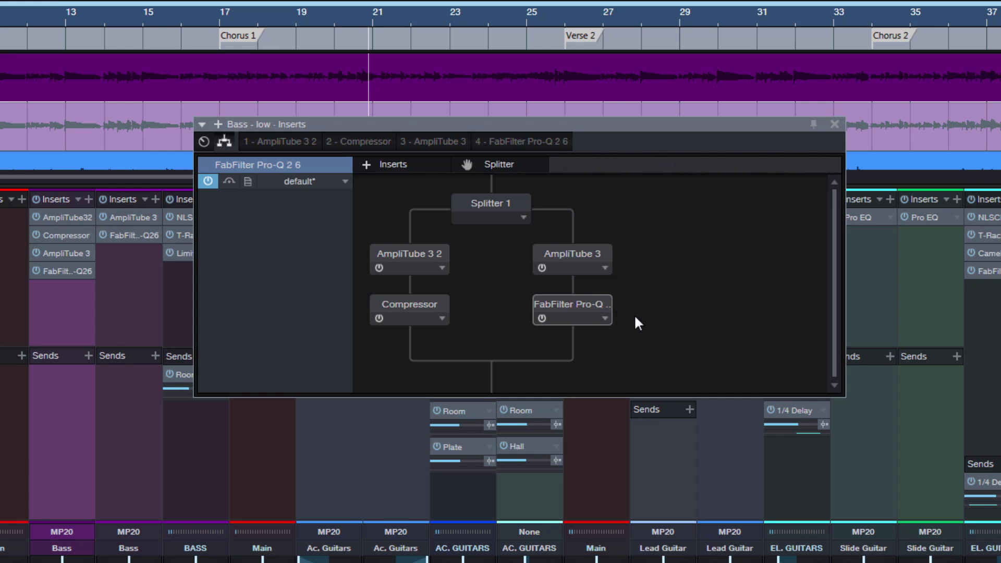
Add Mixtool as a new Bass - low insert with its gain at -8.00 dB
left_click(384, 165)
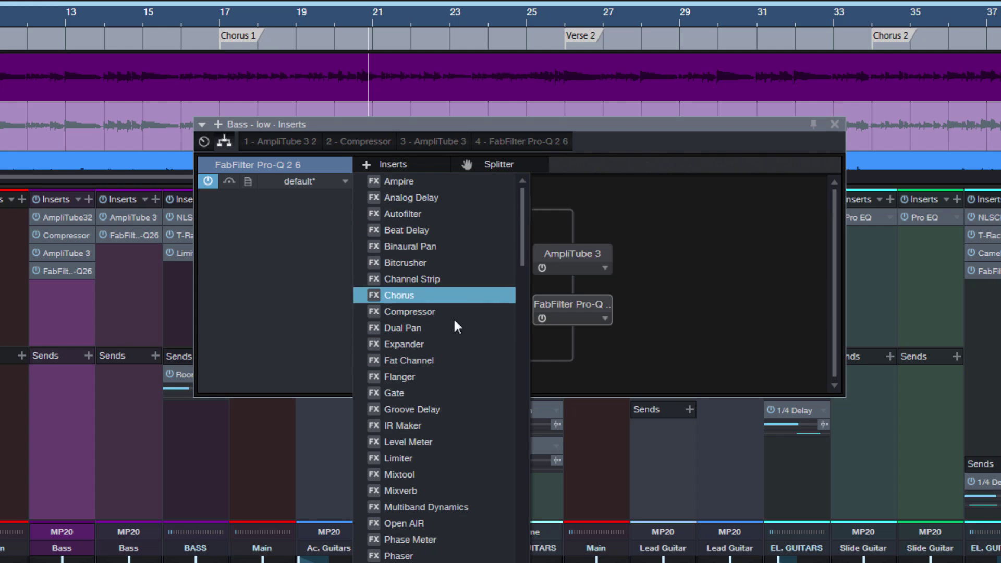
left_click(430, 472)
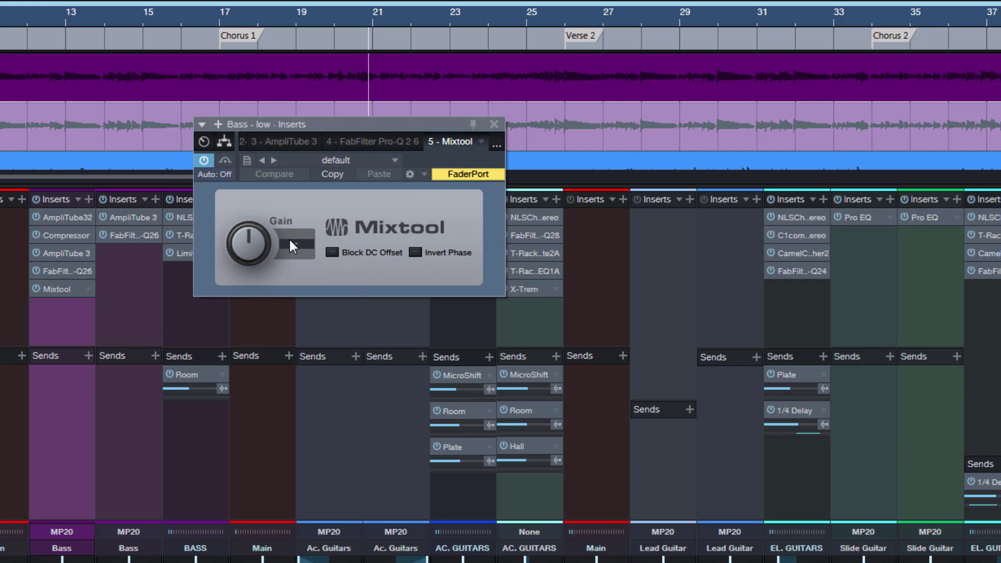
key("Return")
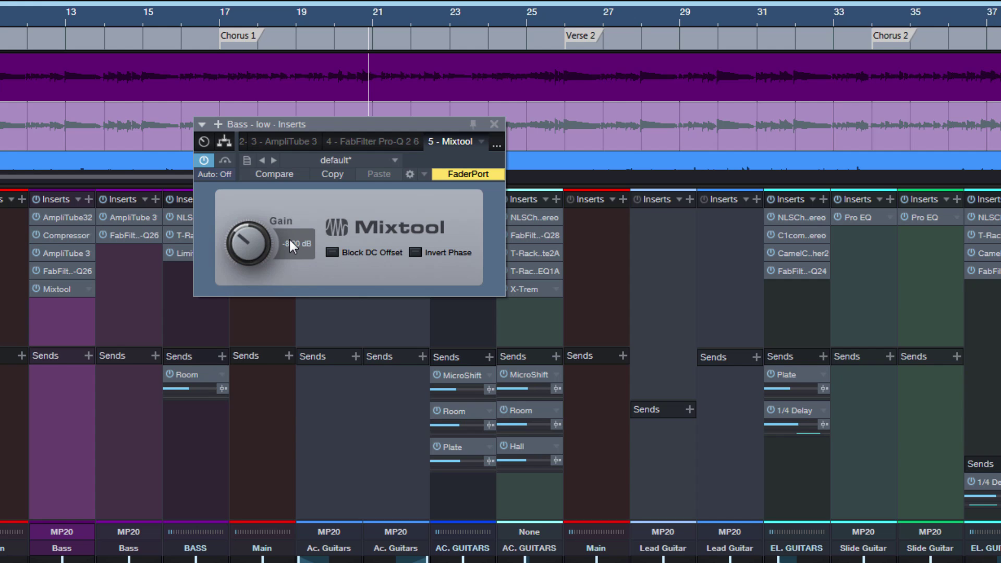
Check Mixtool's gain at the end of the right branch in the routing view, then clear all solos
left_click(224, 142)
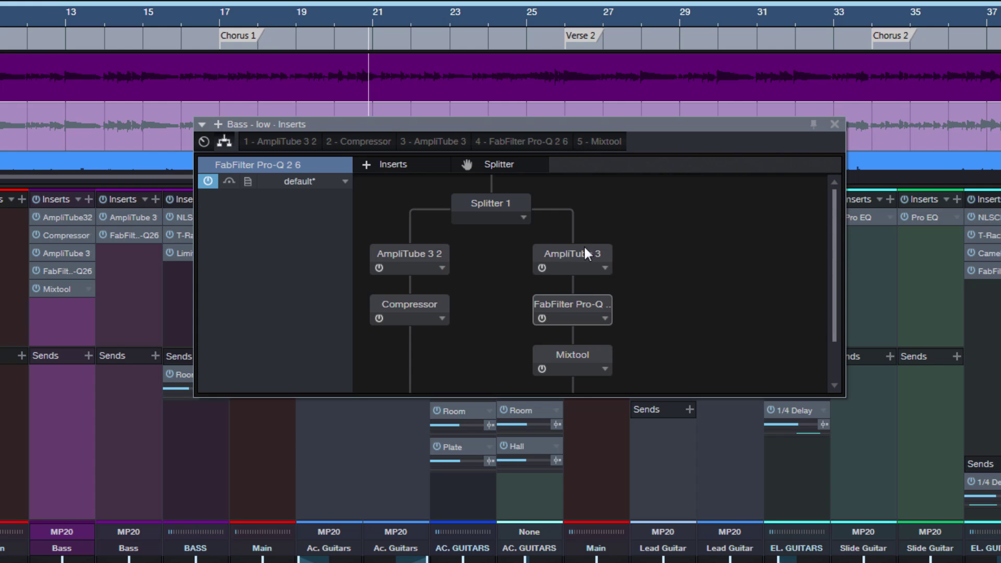
scroll(592, 253, "down", 1)
left_click(580, 310)
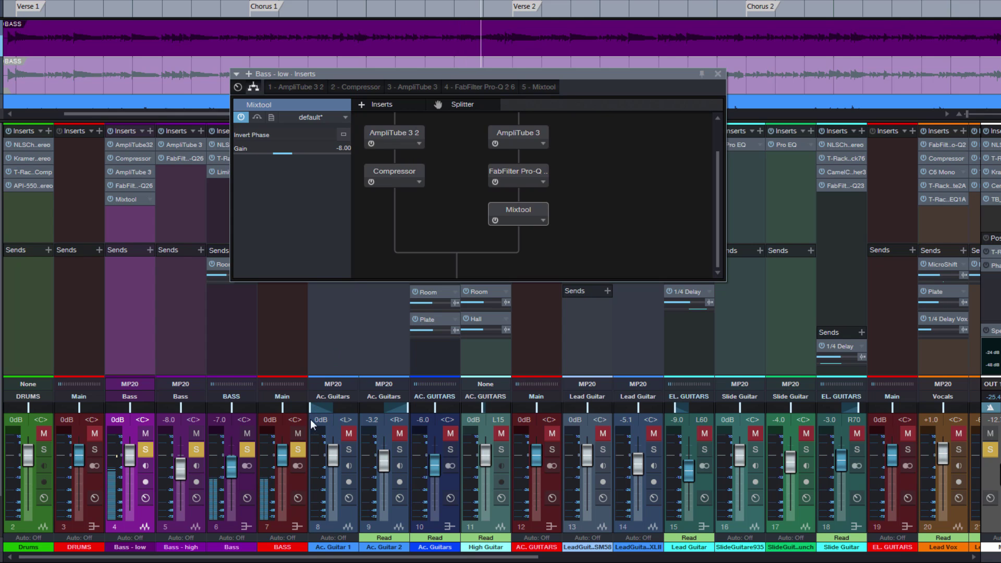
left_click(299, 442)
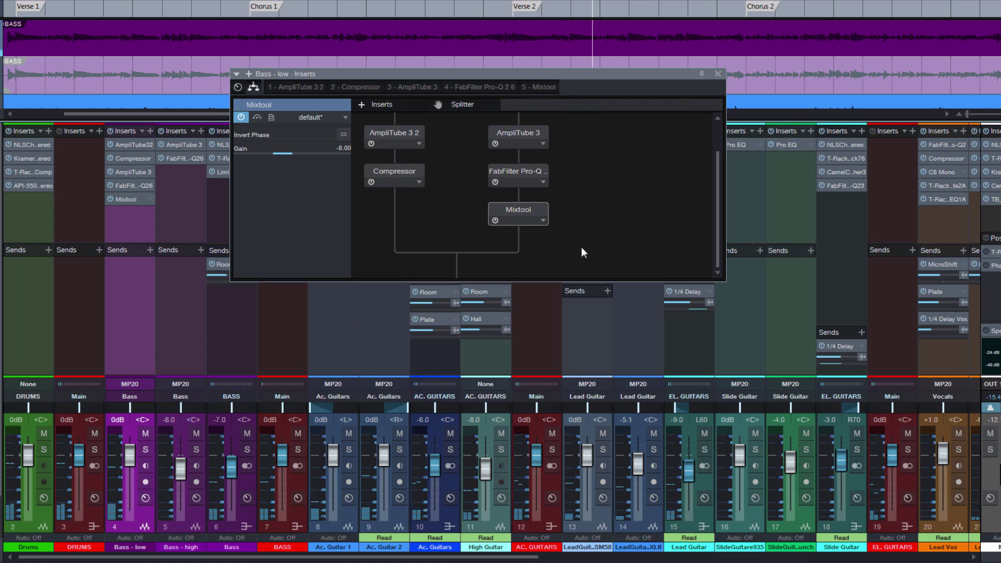
Close Bass - low's insert window, remove the Bass - high track, then briefly play and stop the mix
left_click(717, 74)
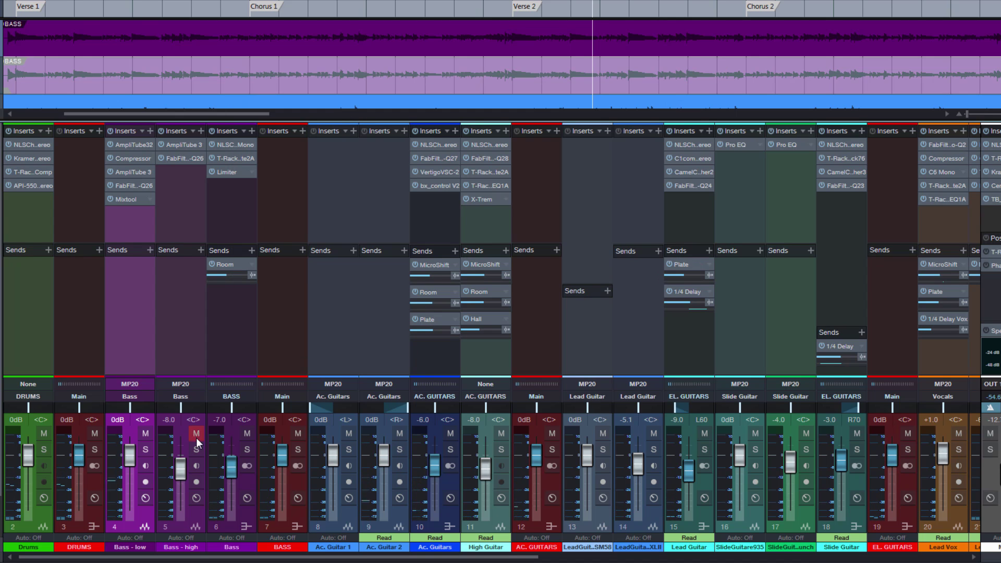
left_click(181, 307)
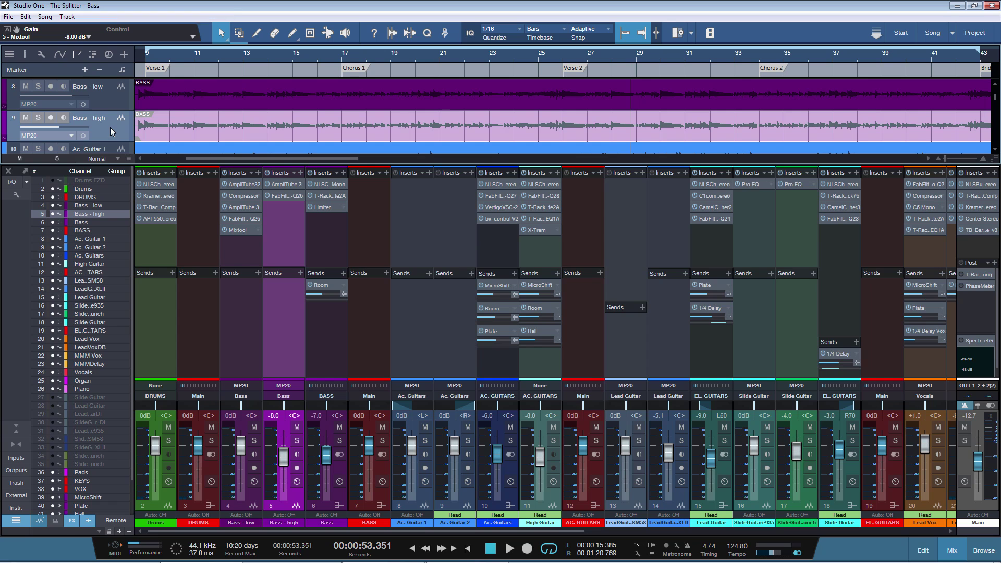
right_click(106, 126)
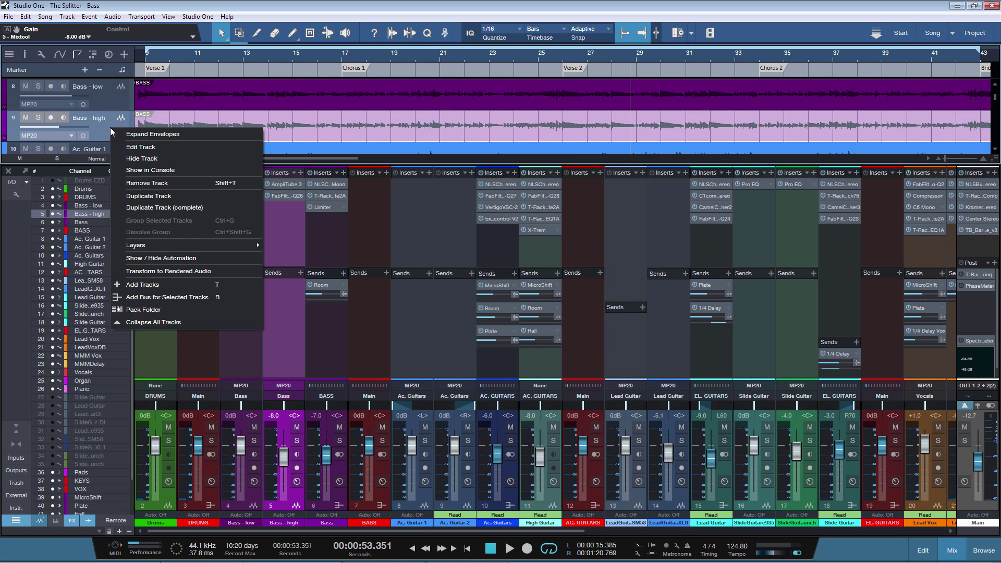
left_click(163, 183)
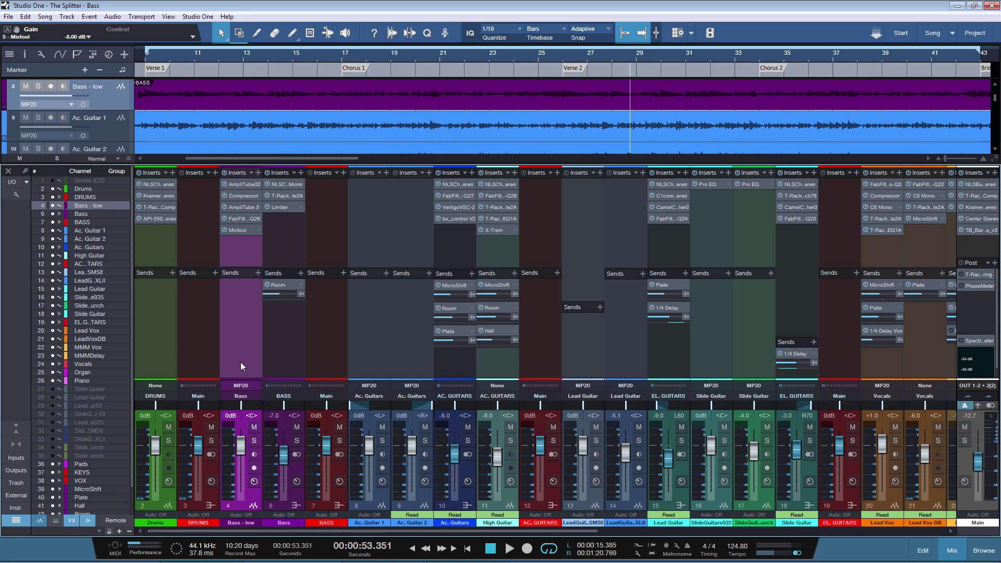
key("space")
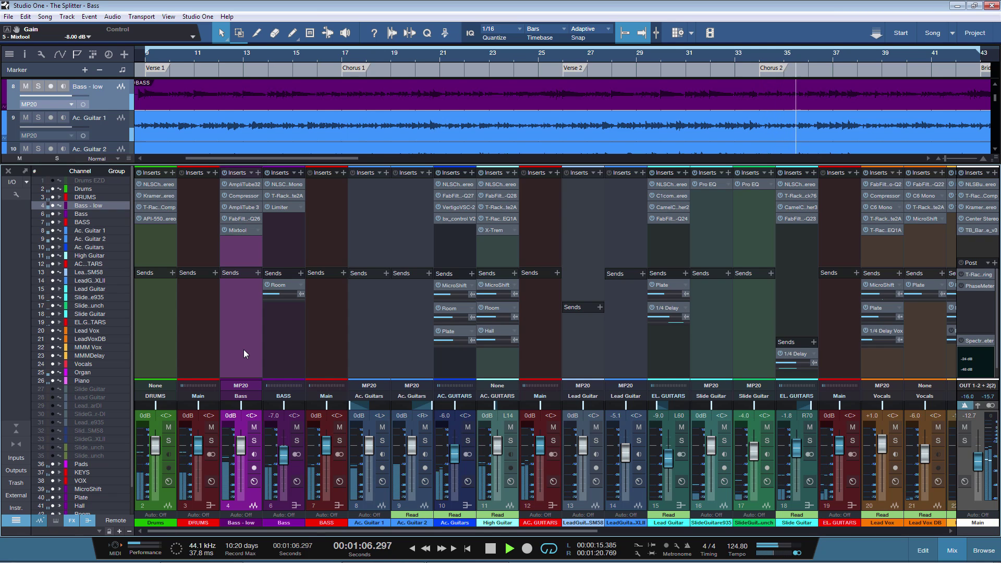
key("space")
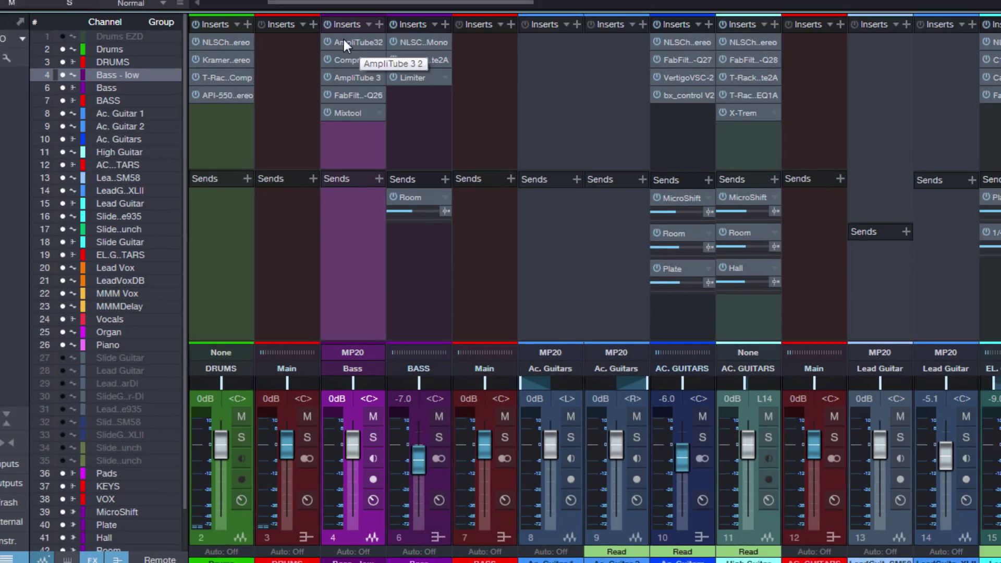
left_click(344, 43)
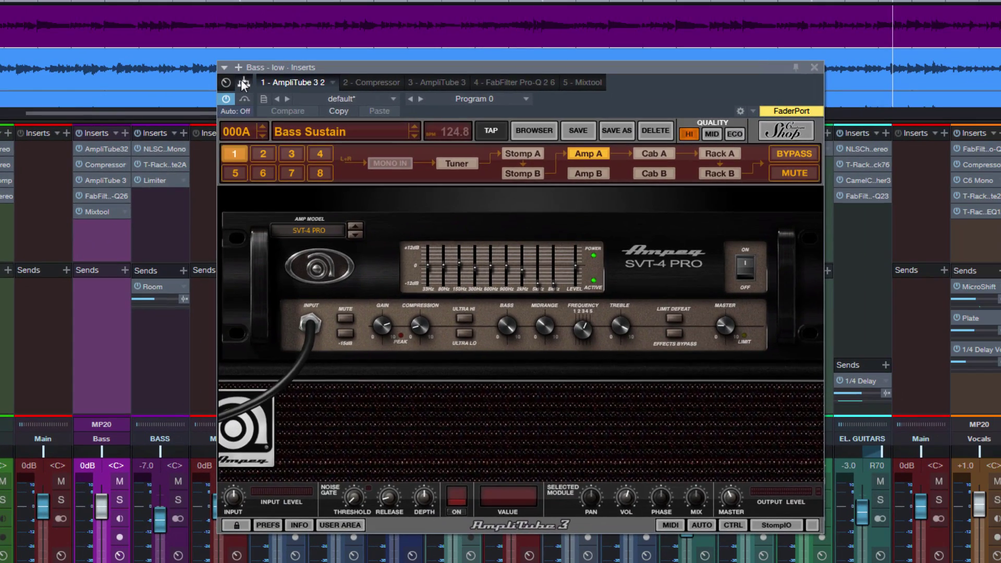
left_click(243, 83)
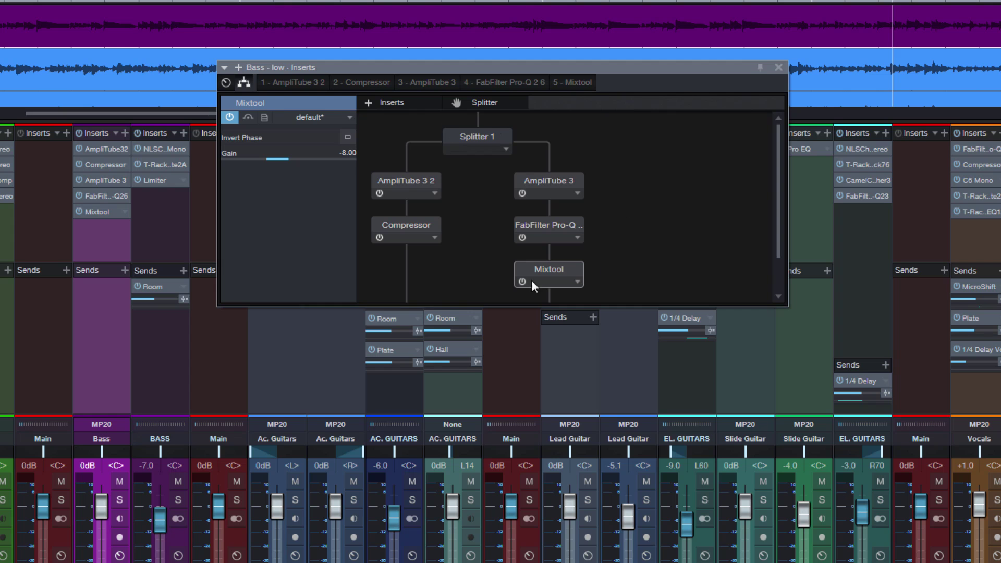
left_click(779, 68)
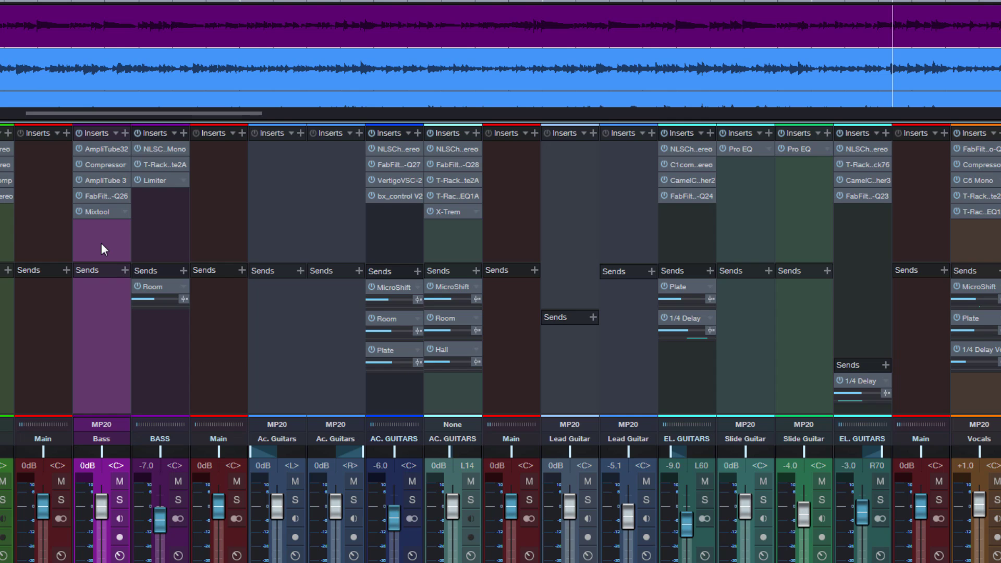
Open Mixtool on the Bass channel and switch to the splitter routing view showing its -8.00 dB gain
left_click(104, 212)
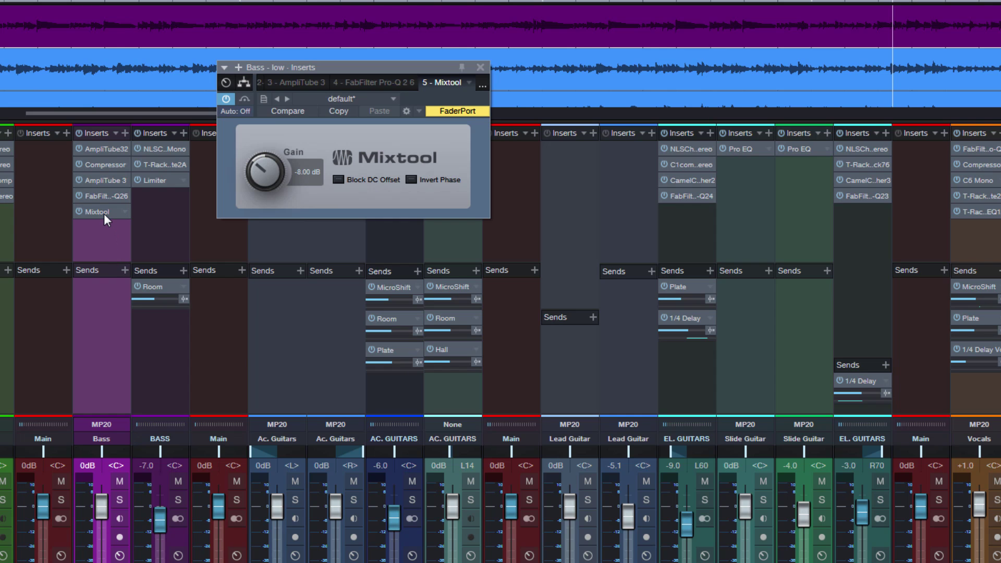
left_click(243, 84)
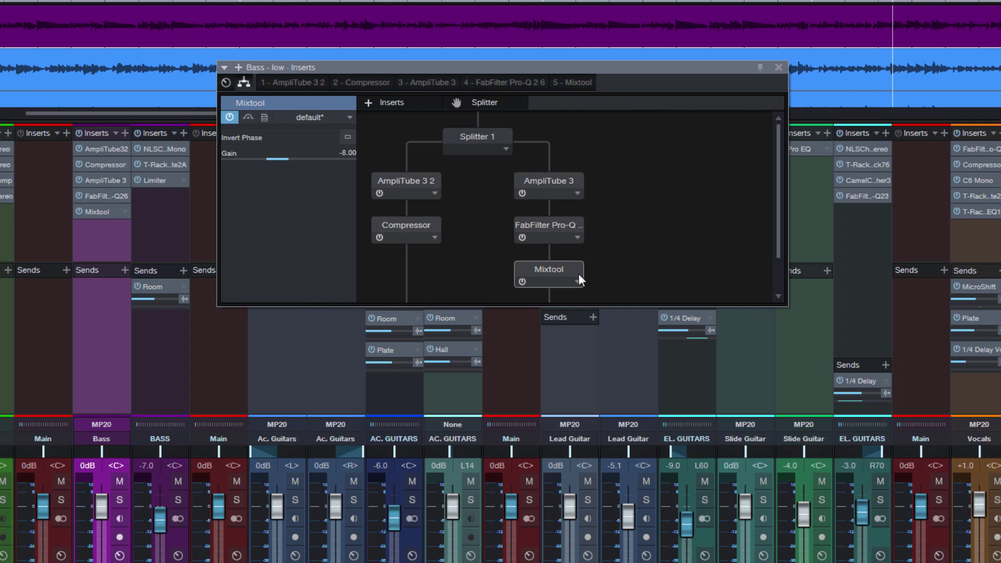